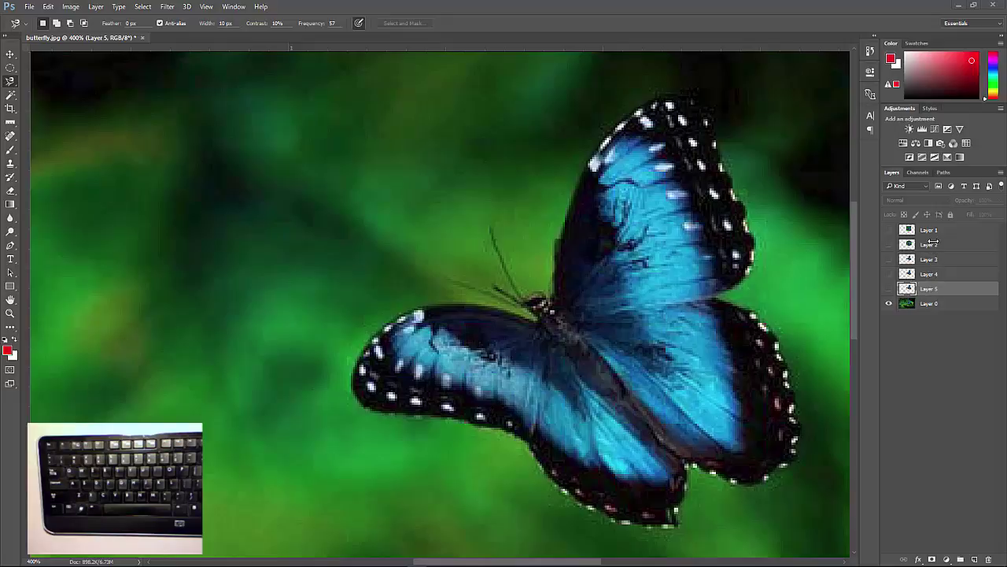
Step: Compare the butterfly cut-outs by showing Layers 5, 4, 3, 2 and 1 one at a time with the full photo hidden
left_click(888, 303)
left_click(889, 289)
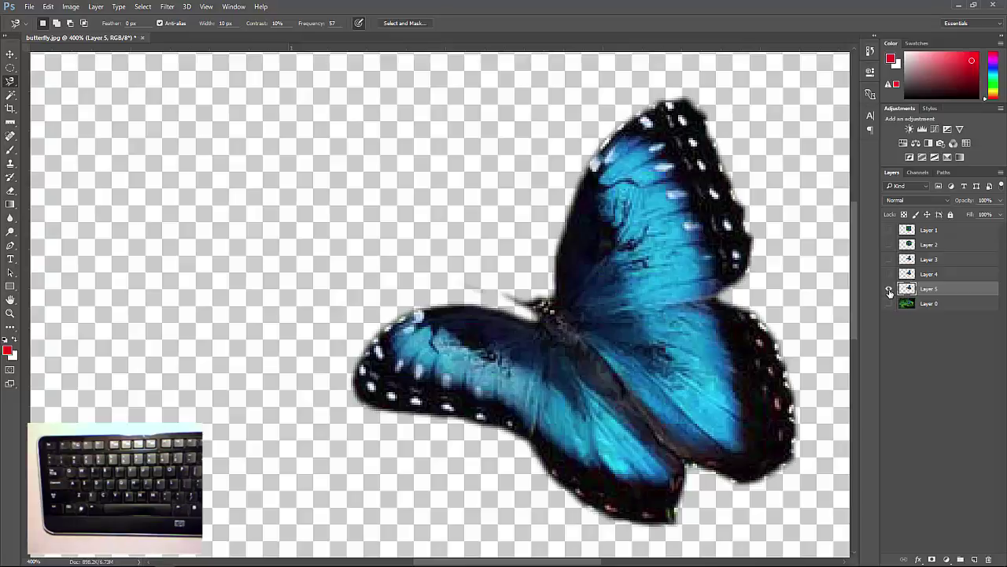
left_click(889, 290)
left_click(889, 275)
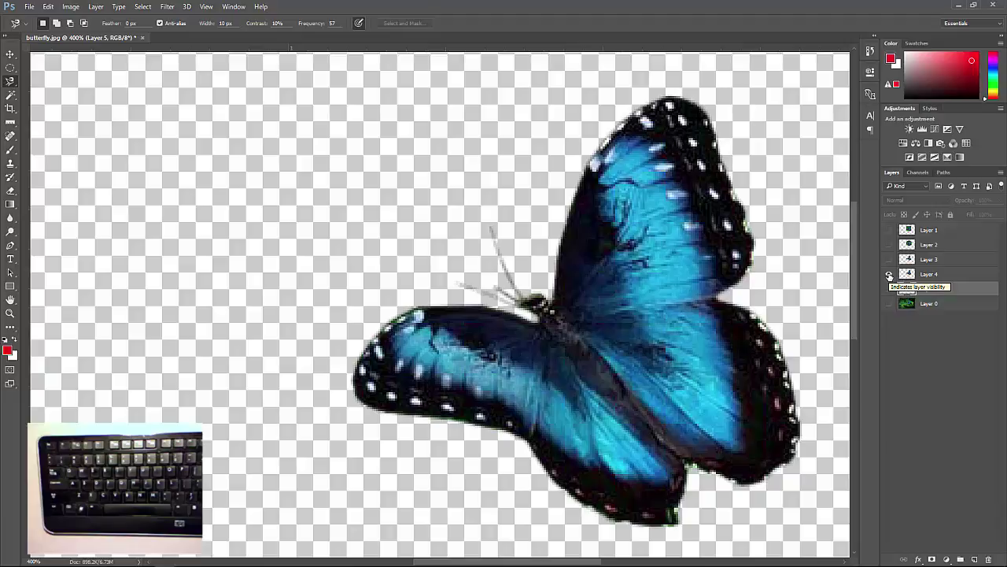
left_click(889, 274)
left_click(889, 260)
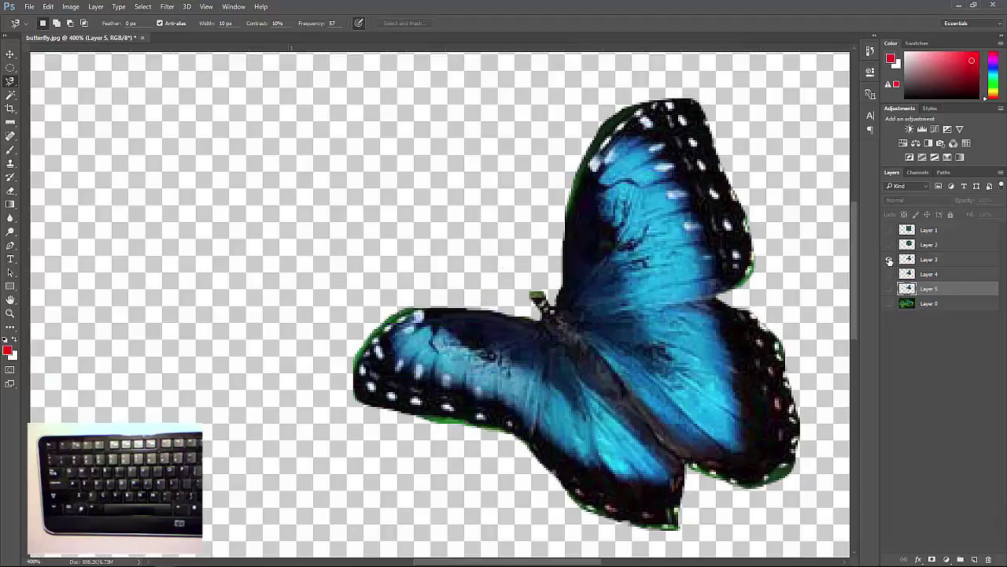
left_click(889, 260)
left_click(888, 246)
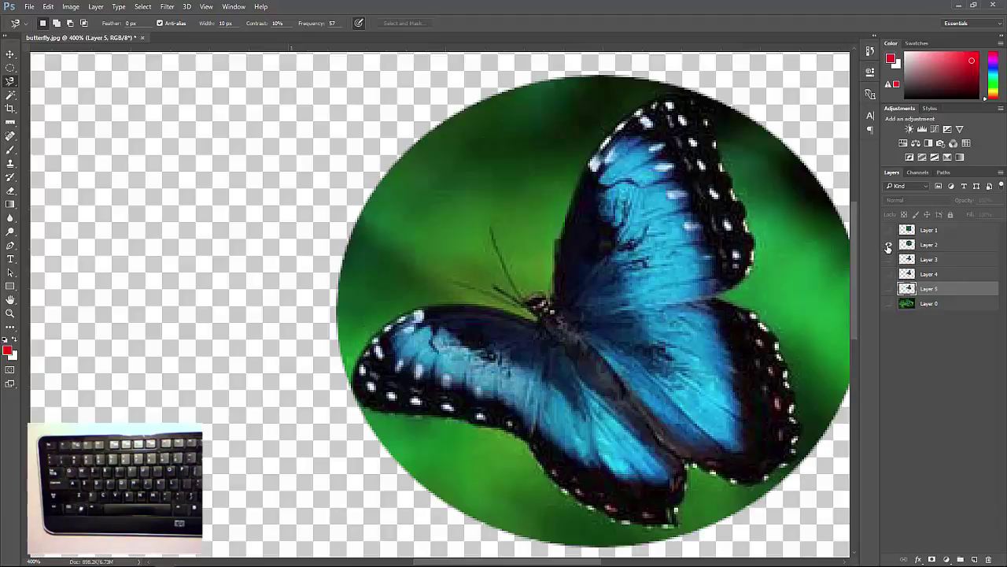
left_click(889, 245)
left_click(889, 230)
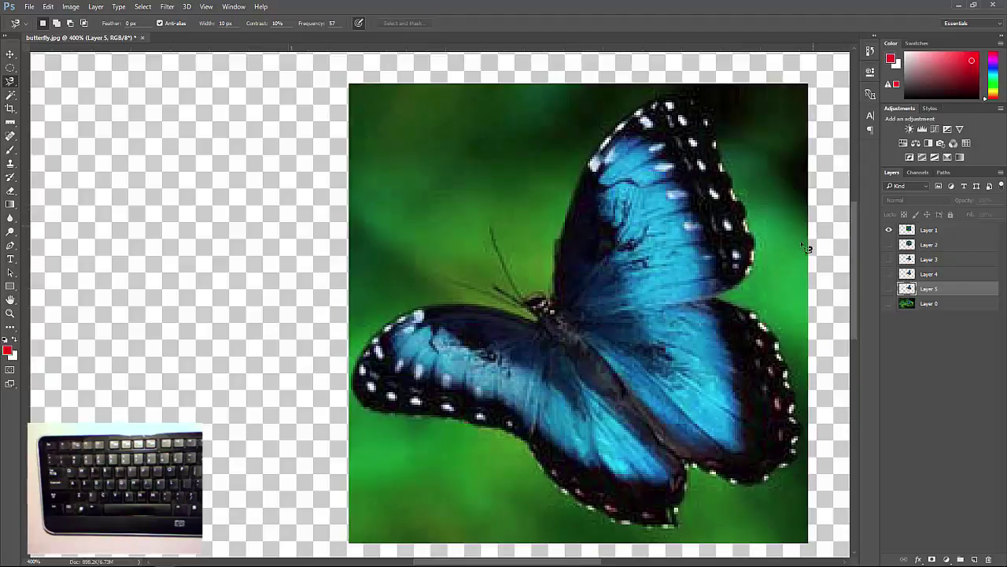
Step: Rename Layer 1 as "Rectangle" and Layer 2 as "Ellipse"
double_click(928, 231)
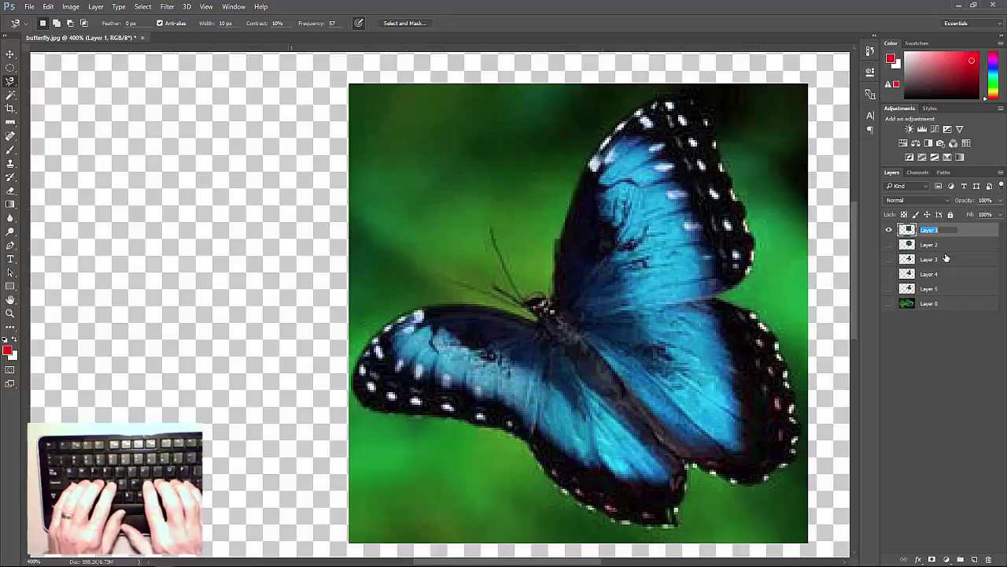
type("Rec")
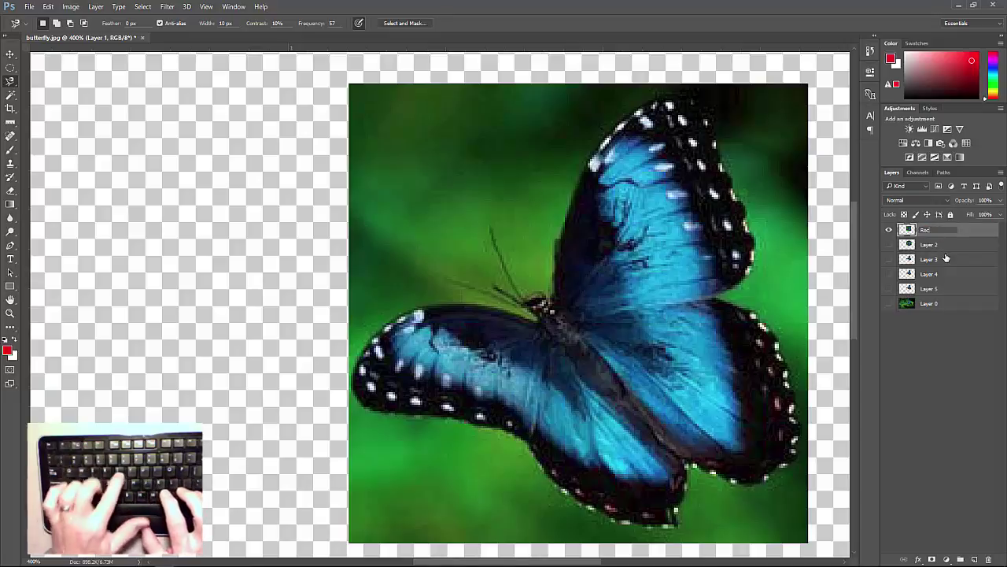
type("tangle")
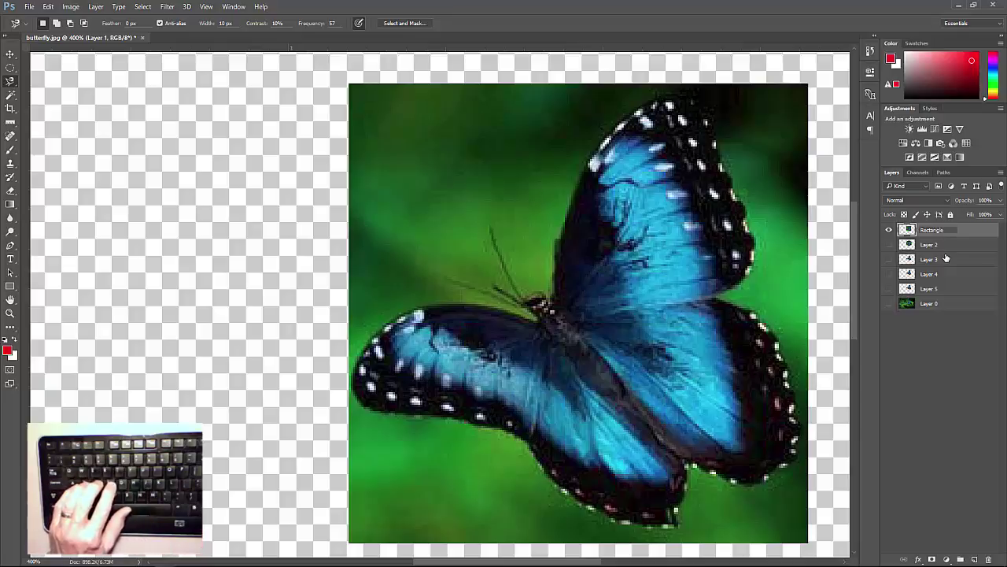
left_click(927, 246)
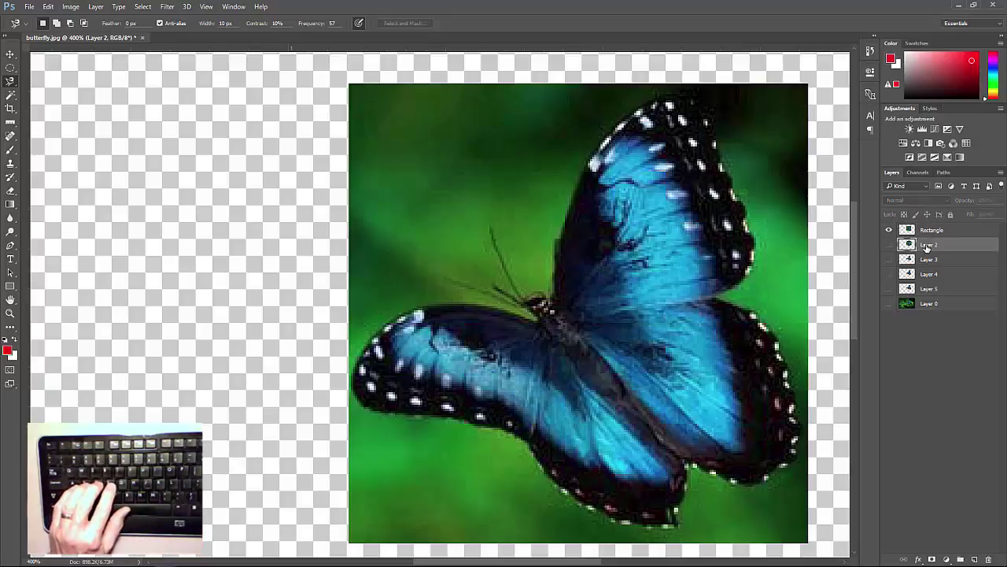
double_click(927, 246)
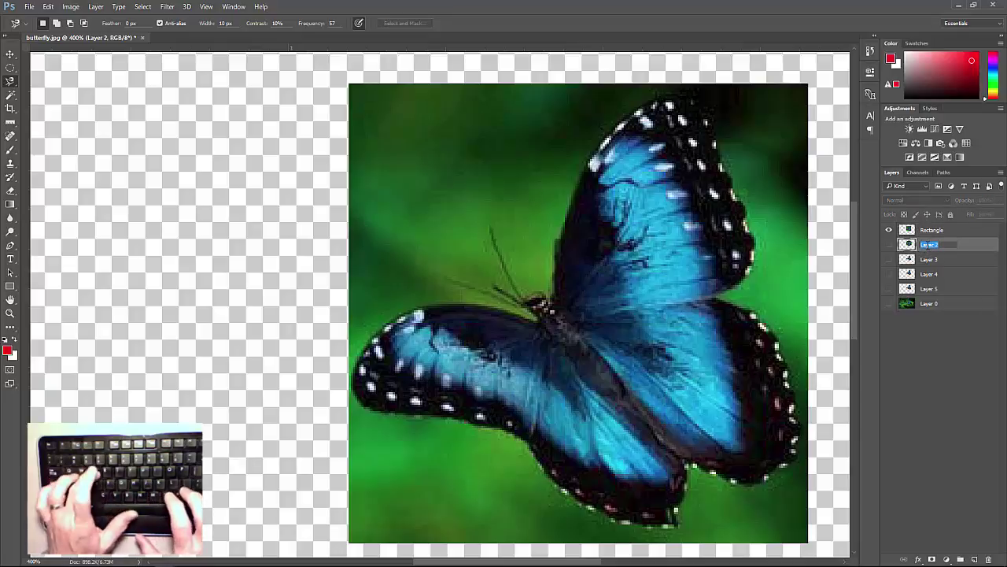
type("Elli")
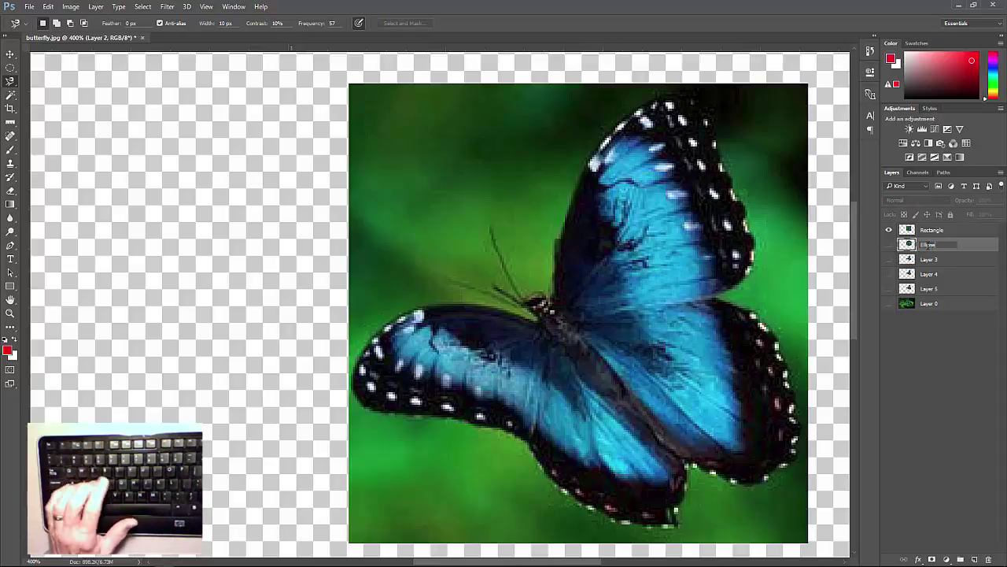
type("pse")
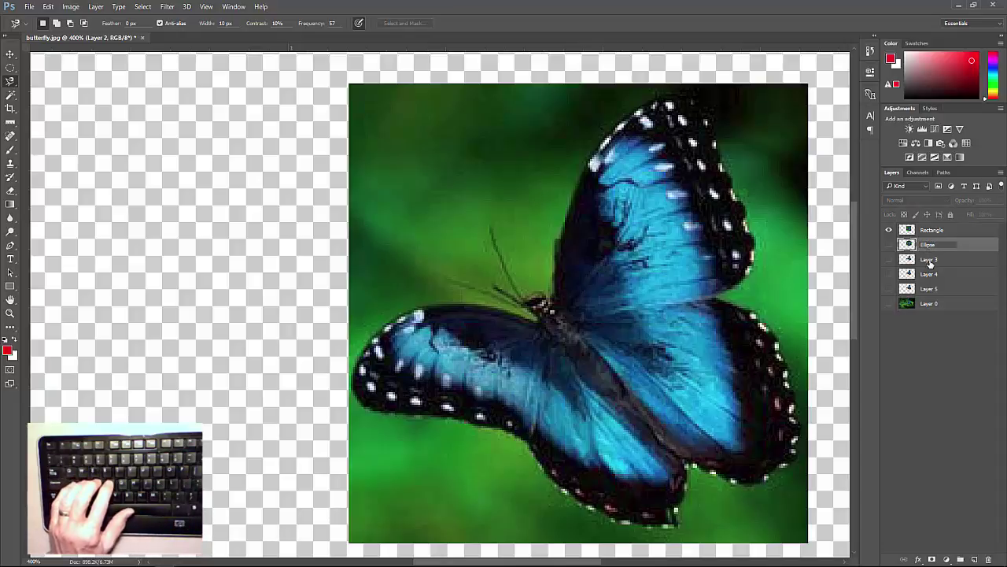
Step: Rename Layer 3 as "Free Hand" and Layer 4 as "Polygonal"
double_click(930, 260)
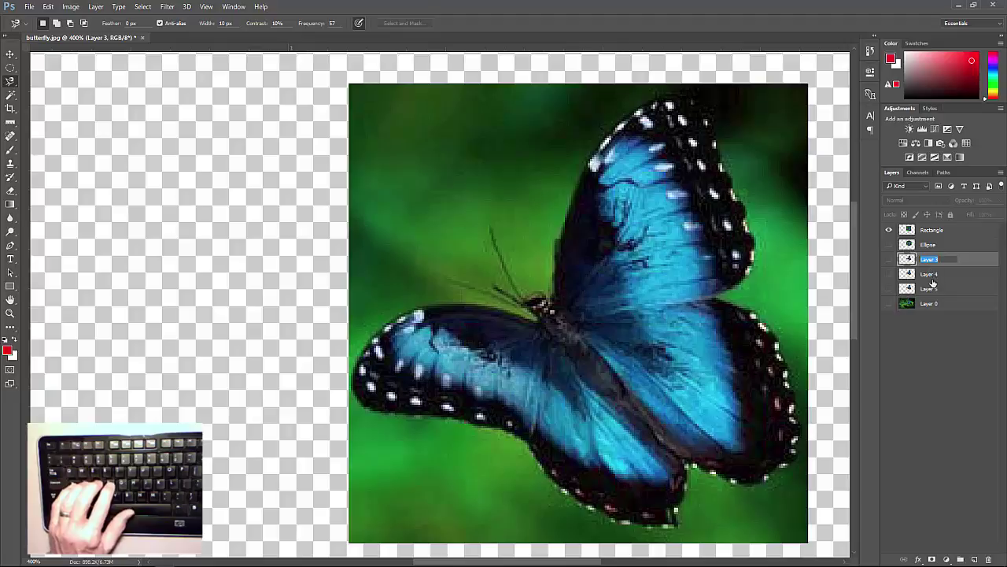
type("Free Hand")
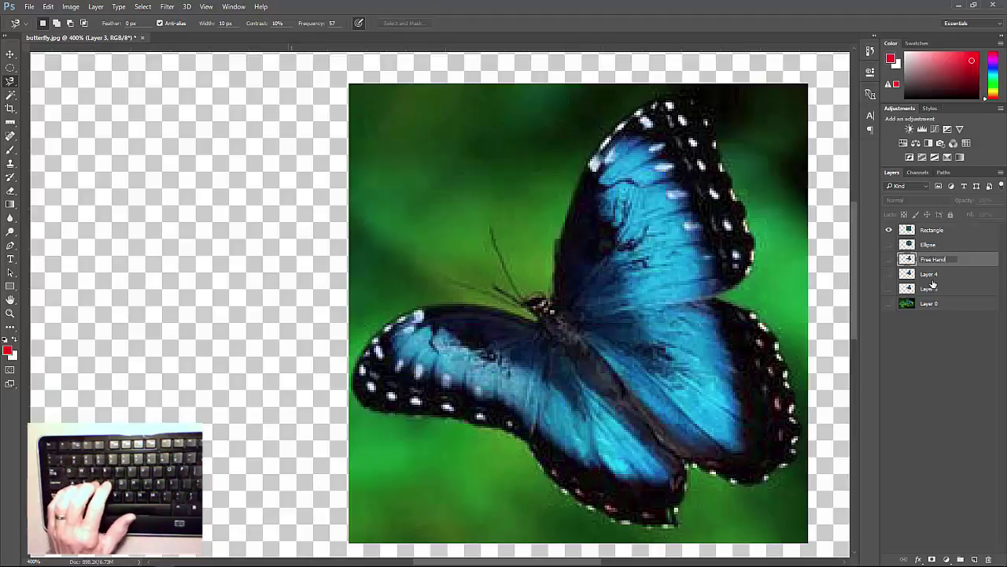
double_click(929, 274)
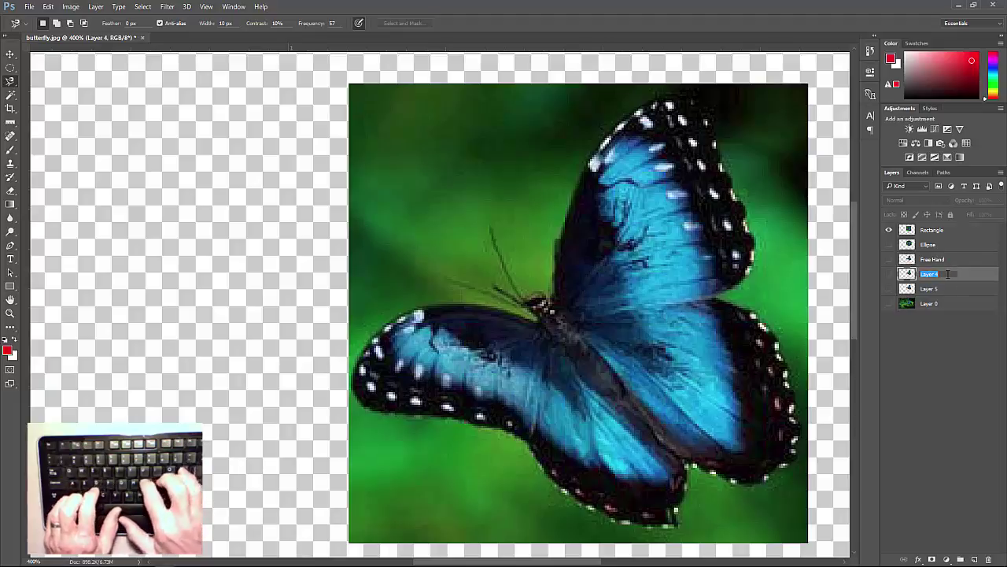
type("Polygonal")
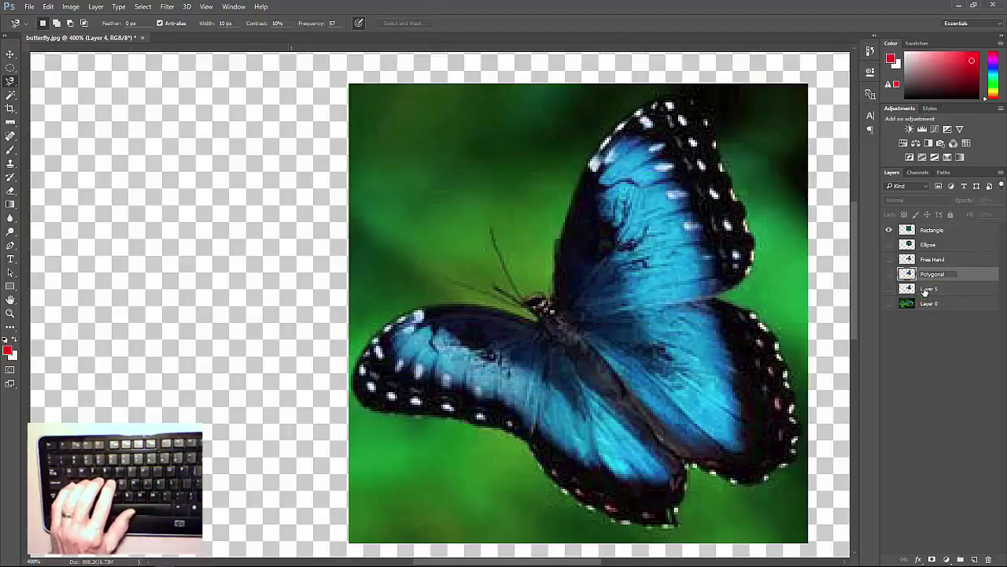
Step: Rename Layer 5 as "Magnetic" and Layer 0 as "Background", leaving no layer selected
double_click(927, 290)
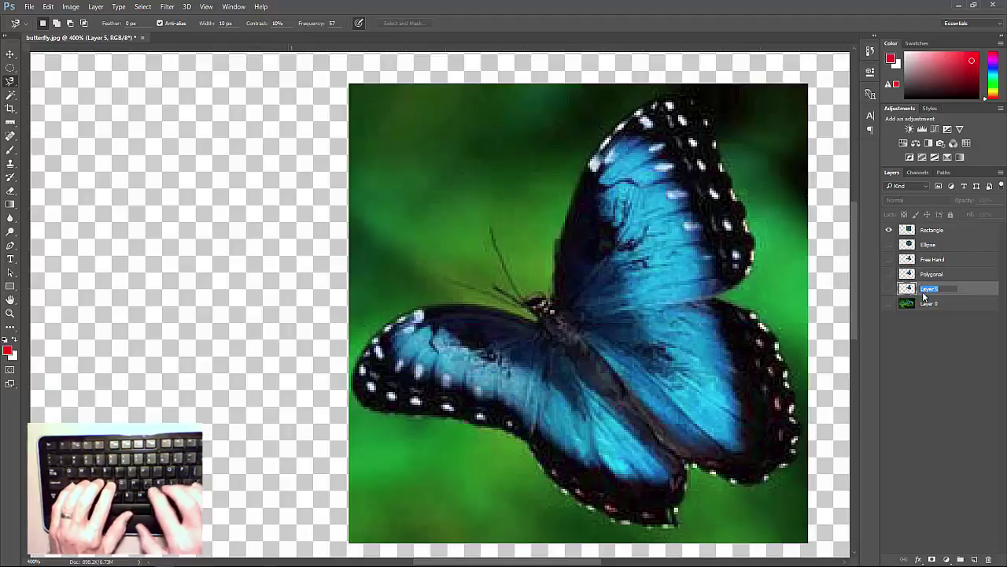
type("Magnetic")
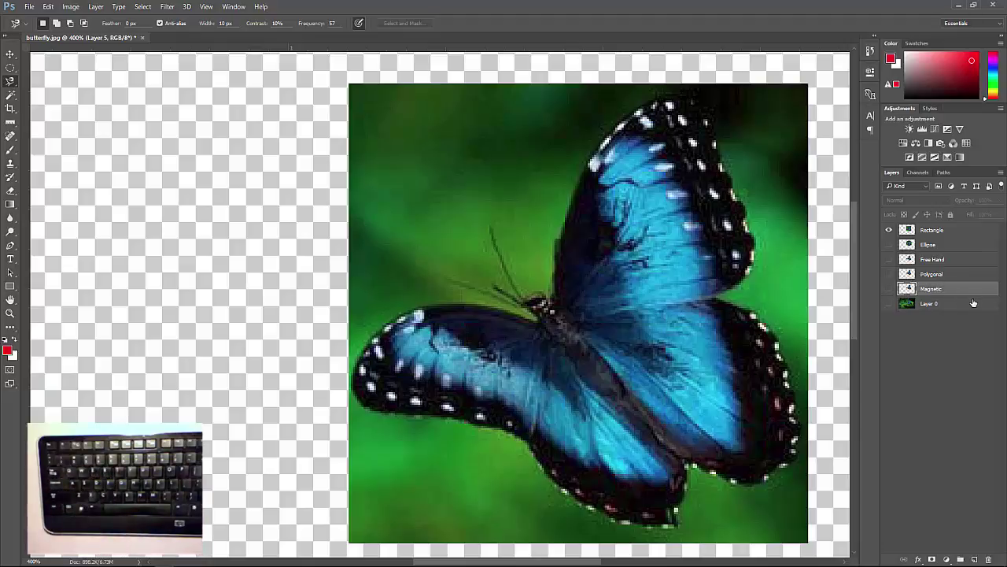
left_click(975, 303)
double_click(925, 304)
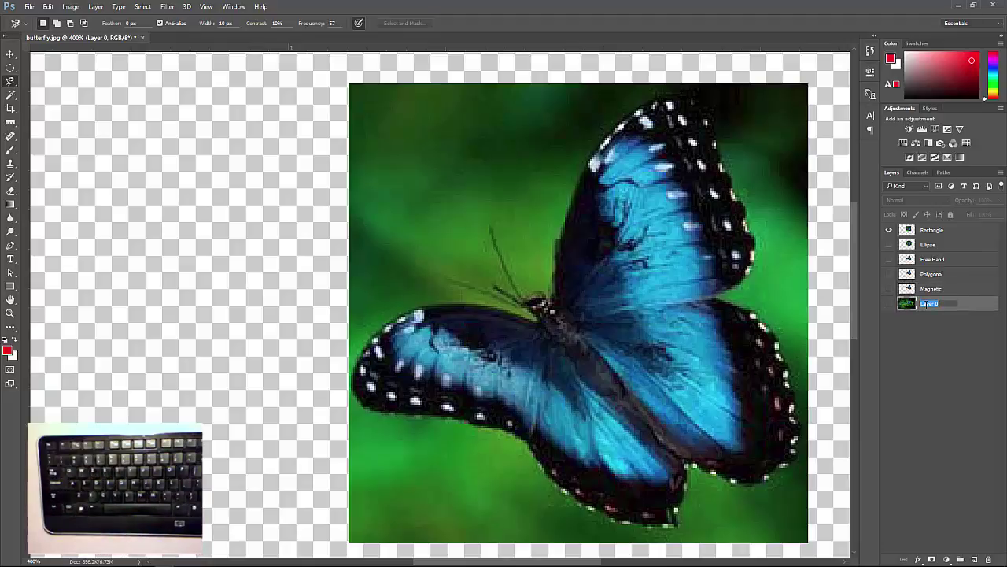
type("Bac")
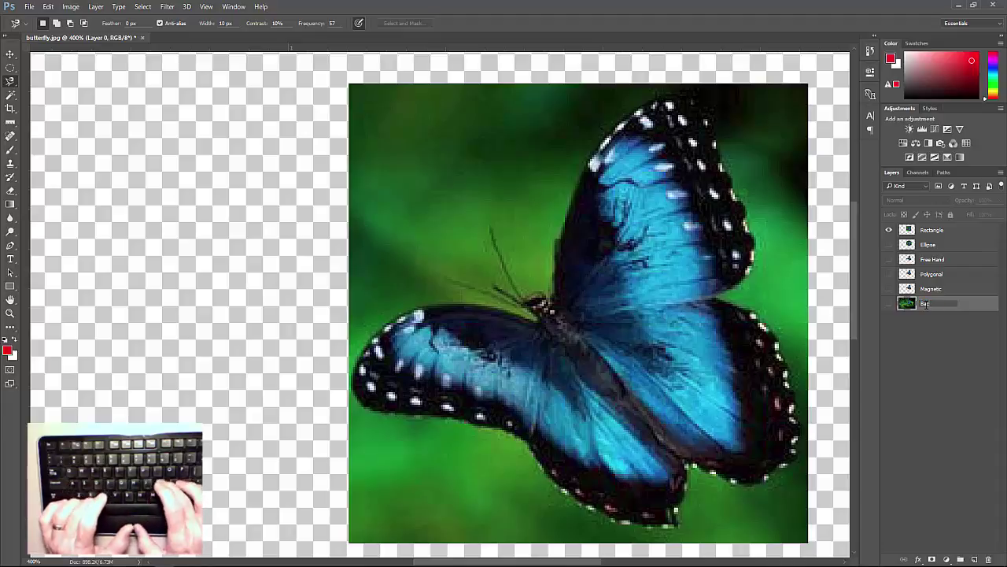
type("kground")
key("Return")
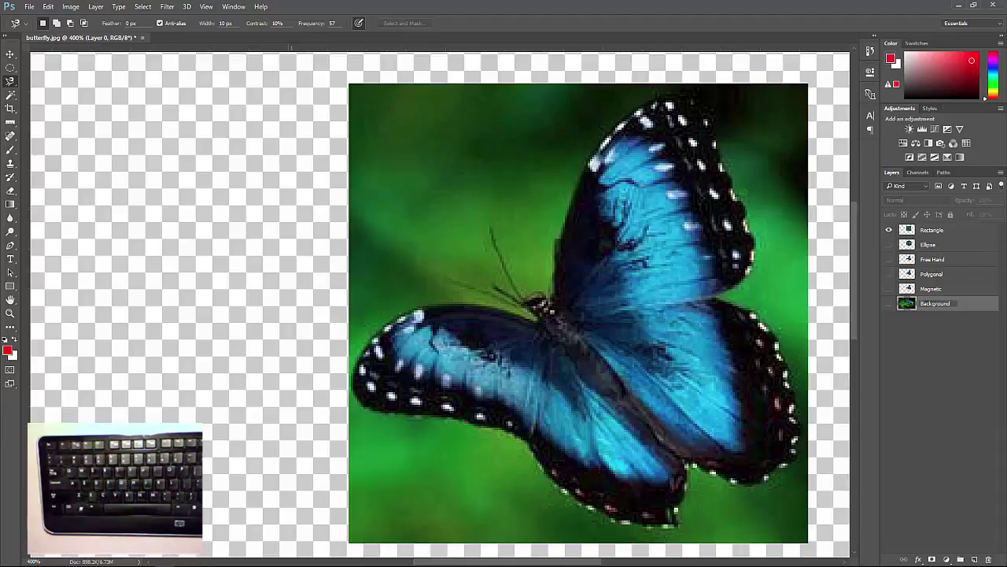
left_click(919, 365)
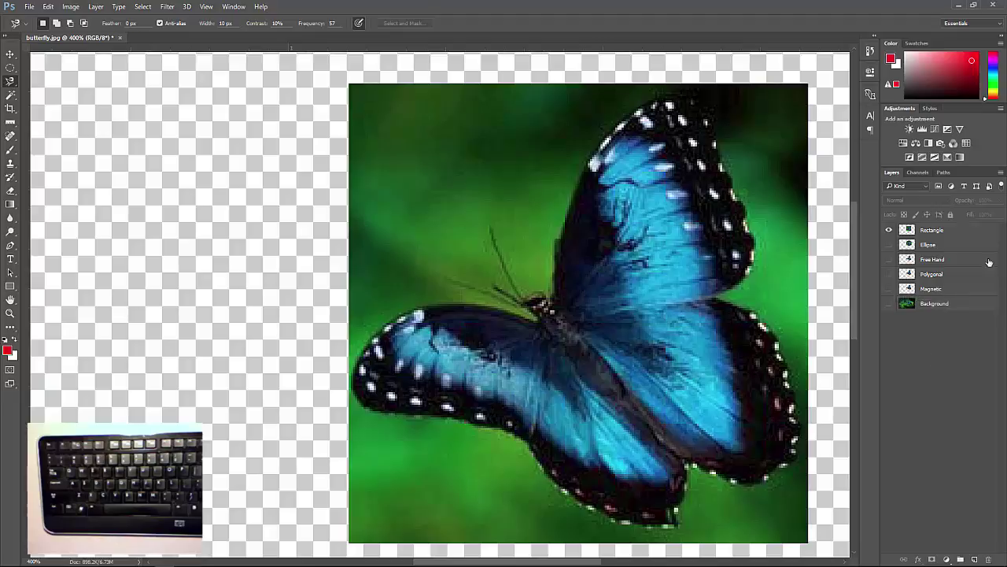
Step: Show the Background layer, hide the Rectangle layer, and make Background the active layer
left_click(889, 304)
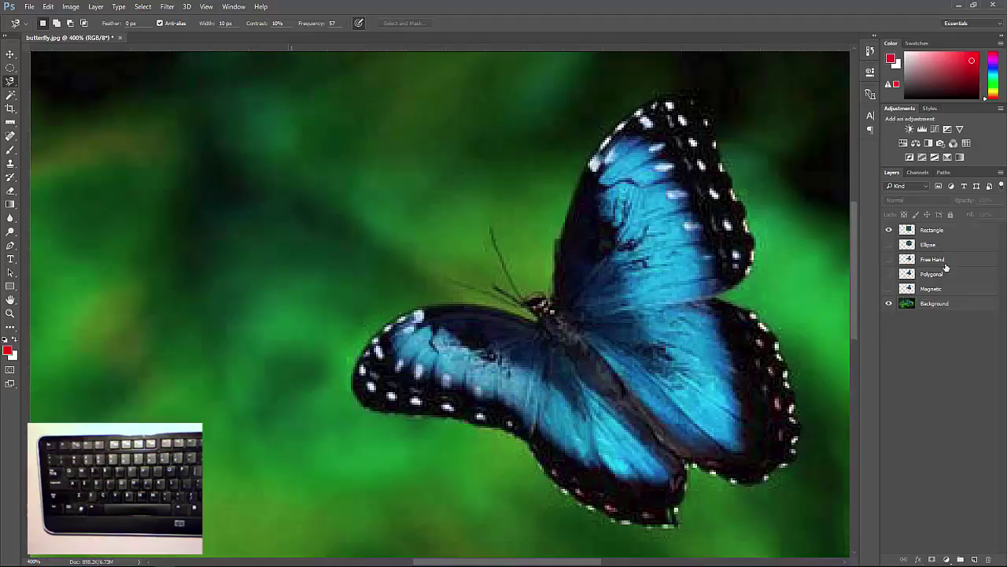
left_click(889, 230)
left_click(954, 305)
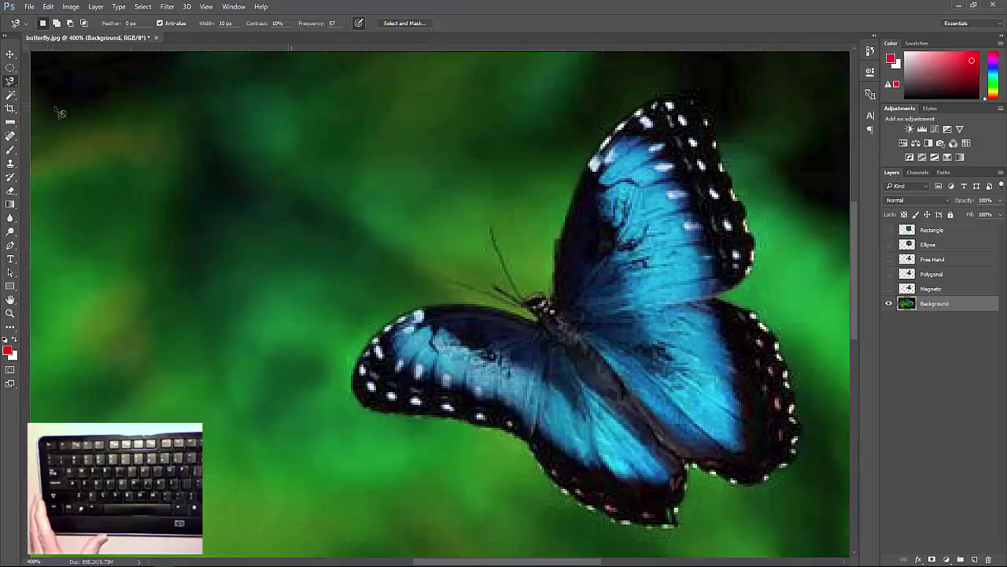
left_click(11, 95)
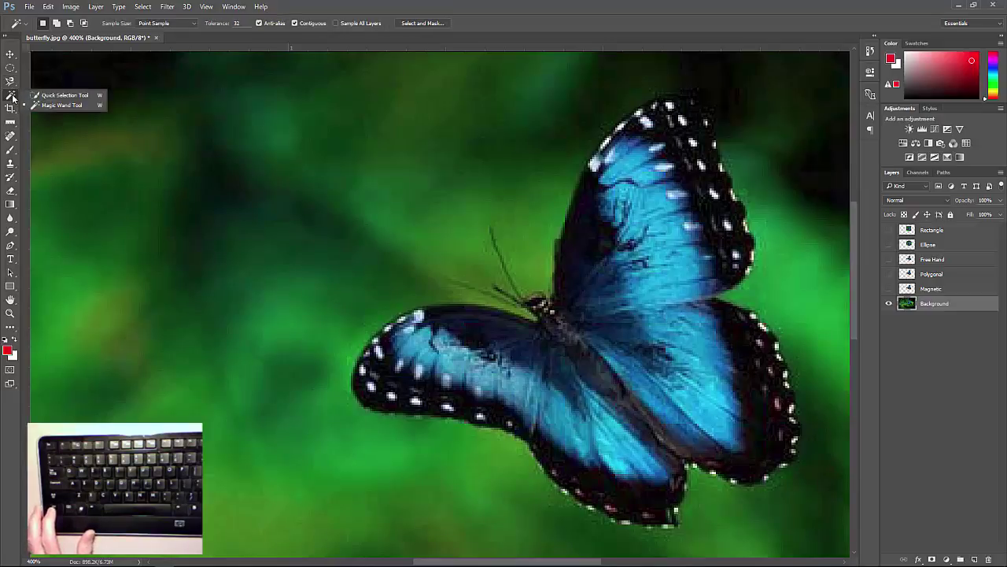
left_click(139, 97)
left_click(119, 99)
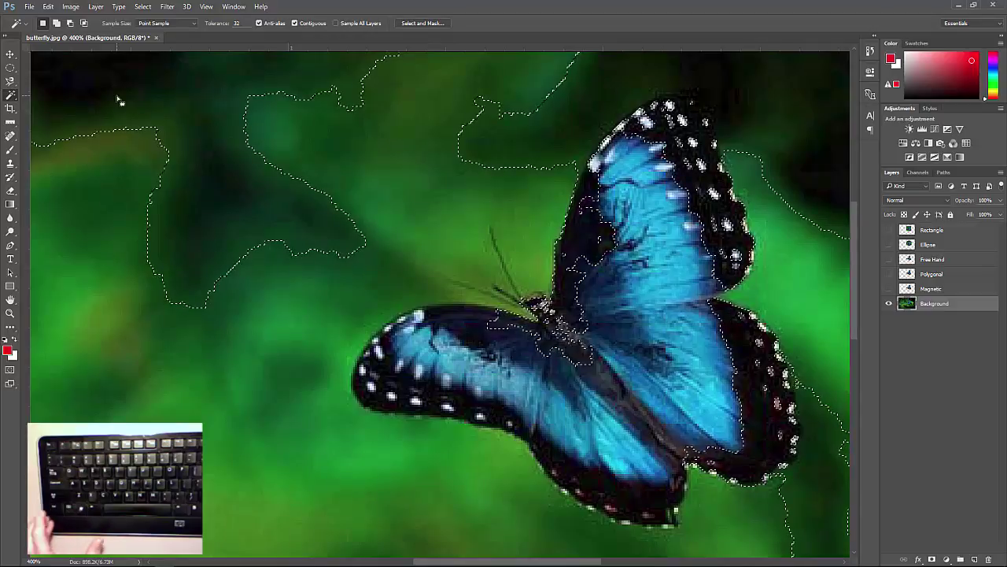
key("ctrl+z")
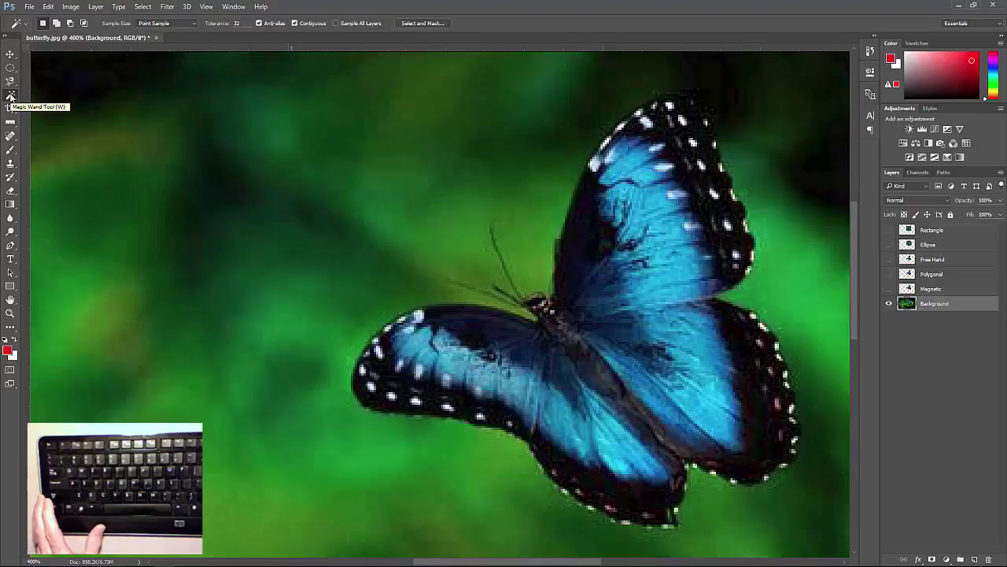
Step: Switch to the Quick Selection tool and enlarge its brush well beyond the starting size
right_click(11, 96)
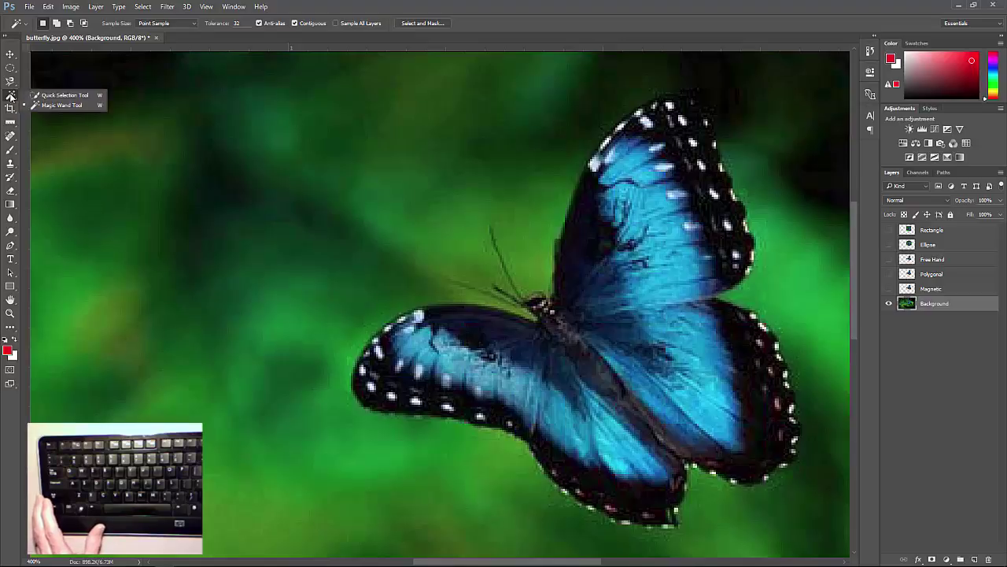
left_click(66, 97)
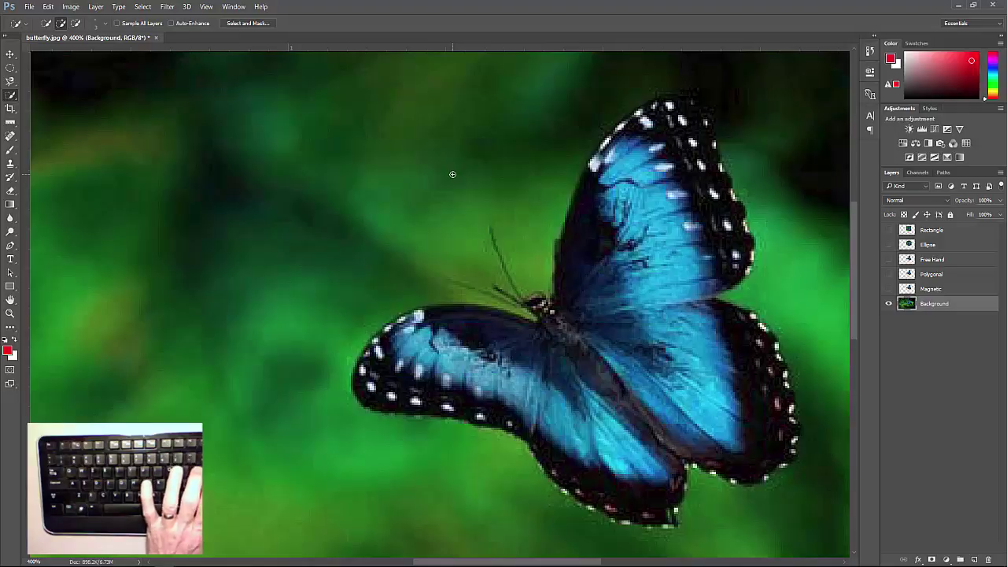
key("bracketright")
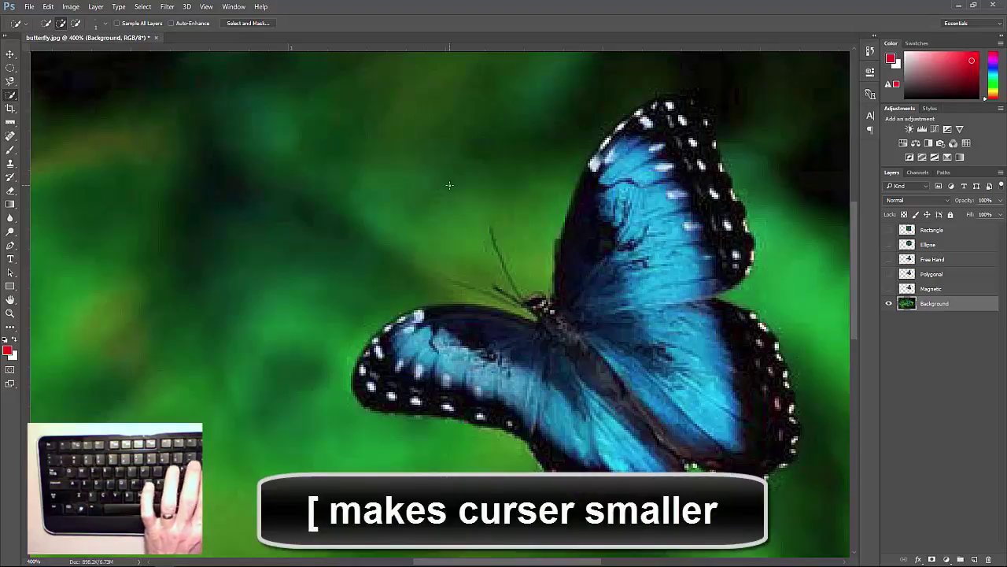
key("bracketright")
key("bracketright")
key("bracketright")
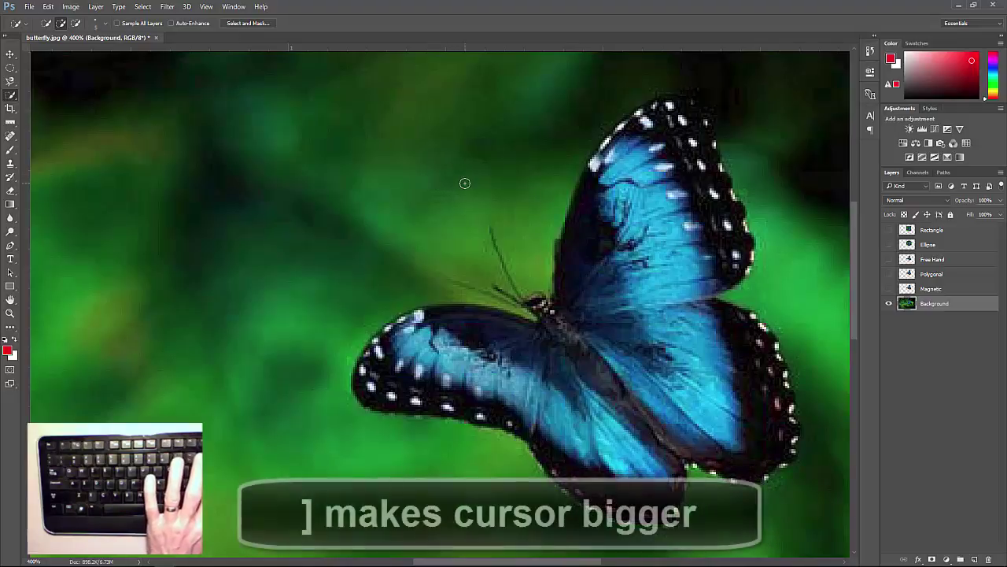
key("bracketright")
key("bracketright")
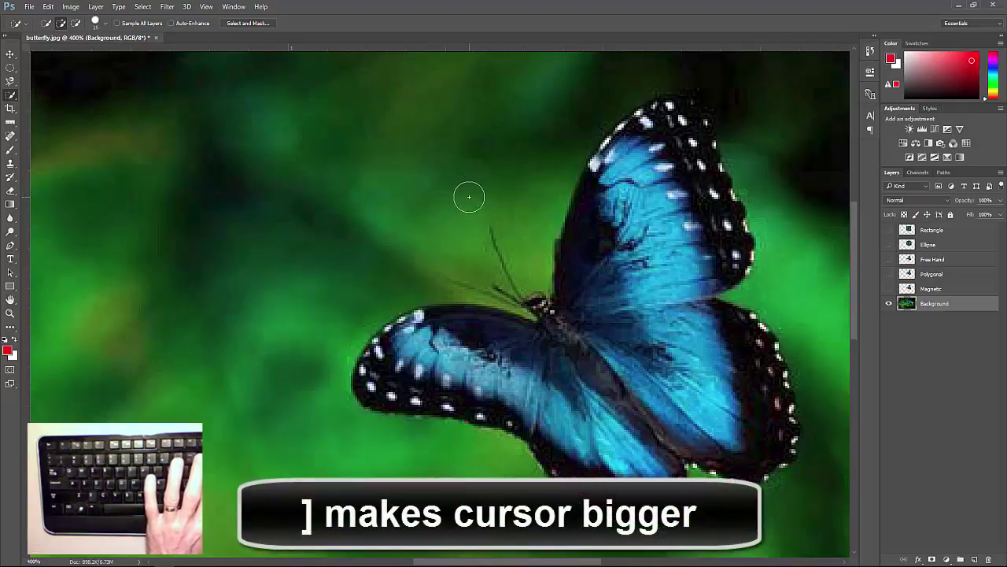
key("bracketright")
key("bracketright")
key("bracketright")
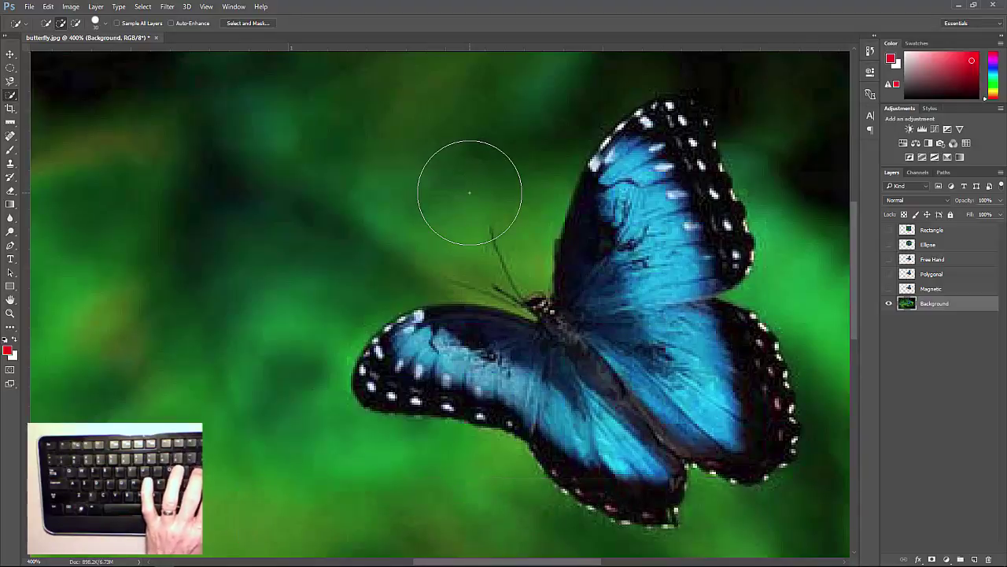
Step: Reduce the Quick Selection brush to a small size and paint over the wings and body to select the butterfly
key("bracketleft")
key("bracketleft")
key("bracketleft")
key("bracketleft")
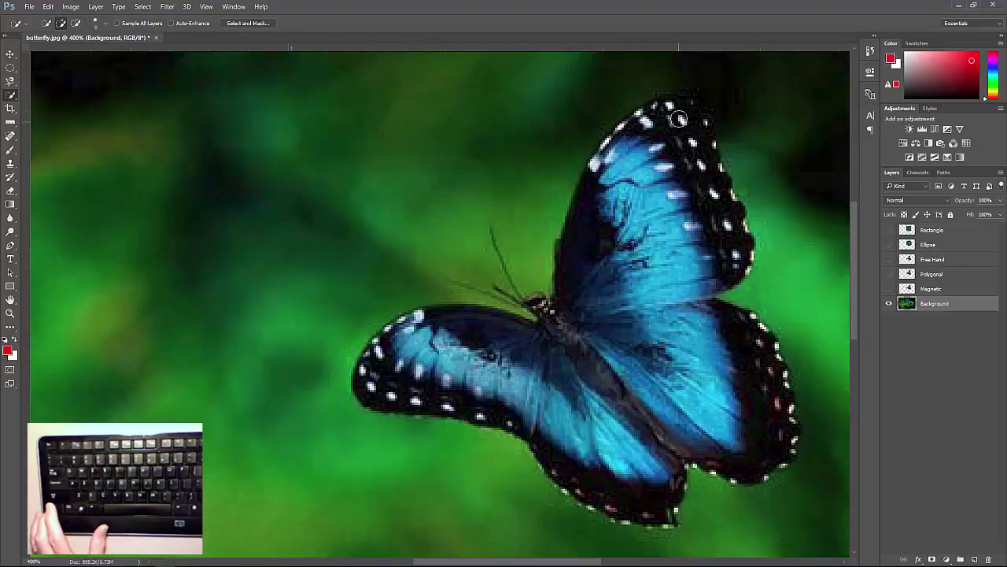
mouse_move(680, 110)
left_mouse_down()
mouse_move(594, 164)
mouse_move(557, 314)
mouse_move(535, 301)
mouse_move(555, 322)
mouse_move(554, 342)
mouse_move(425, 312)
mouse_move(388, 336)
mouse_move(374, 362)
mouse_move(420, 387)
mouse_move(507, 400)
mouse_move(535, 430)
mouse_move(630, 467)
mouse_move(661, 473)
mouse_move(668, 453)
mouse_move(701, 445)
mouse_move(748, 473)
left_mouse_up()
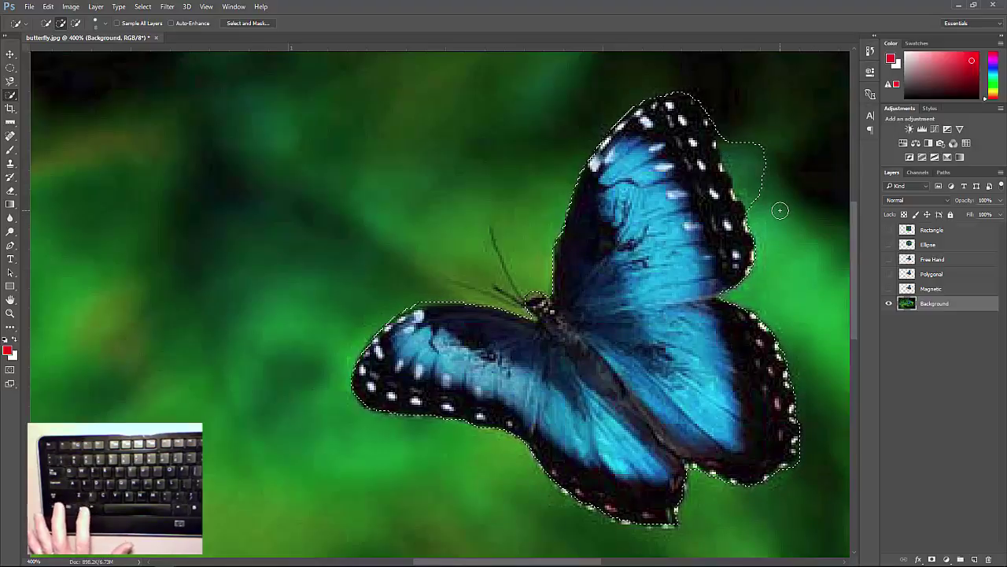
Step: Subtract the stray background patch beside the upper wing from the butterfly selection
key("alt")
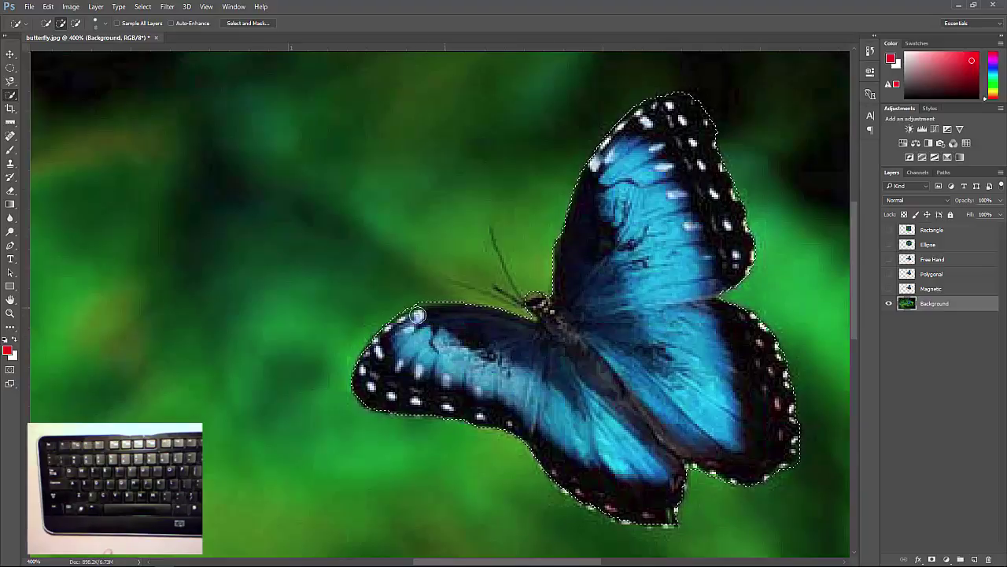
key("alt")
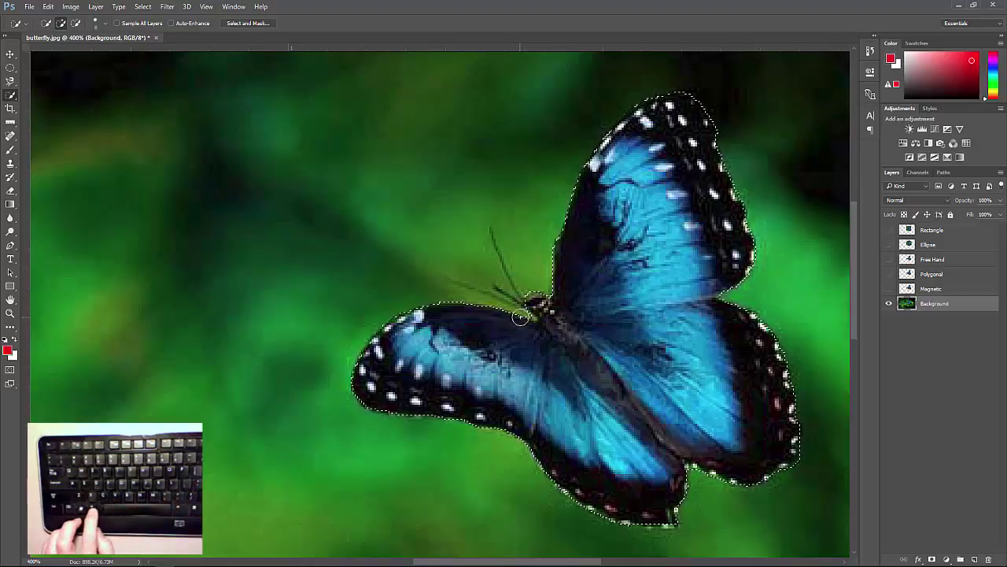
key("alt")
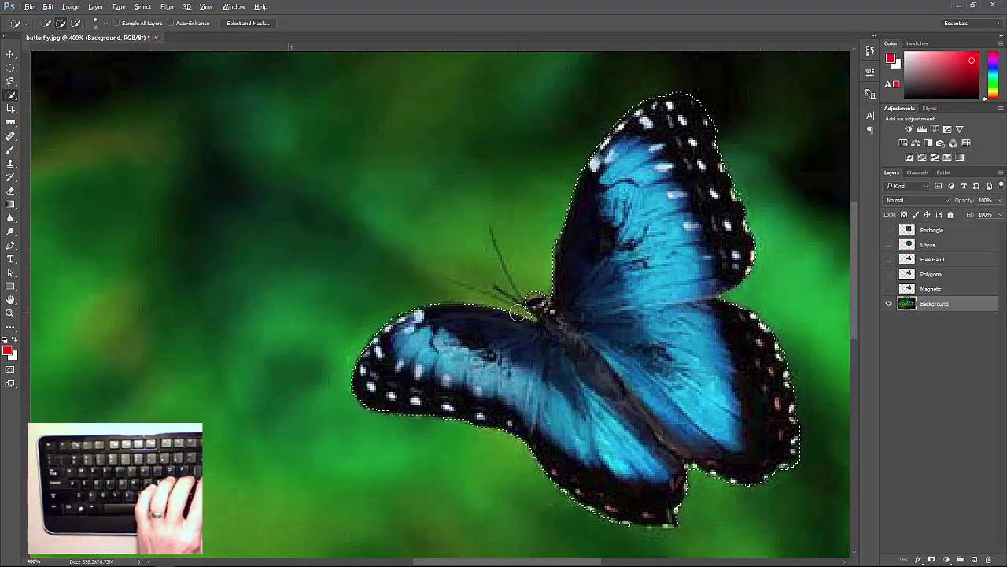
Step: Shrink the Quick Selection brush to its smallest size and add the long upright antenna to the selection
key("ctrl+plus")
key("ctrl+plus")
key("ctrl+plus")
key("ctrl+plus")
key("ctrl+plus")
key("ctrl+plus")
key("ctrl+plus")
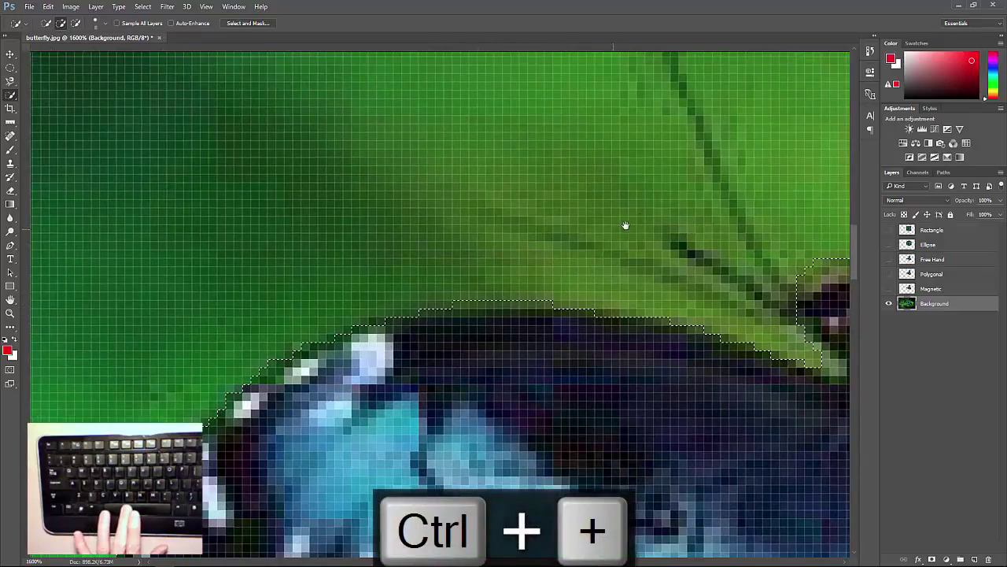
mouse_move(625, 225)
left_mouse_down()
mouse_move(501, 287)
mouse_move(488, 326)
left_mouse_up()
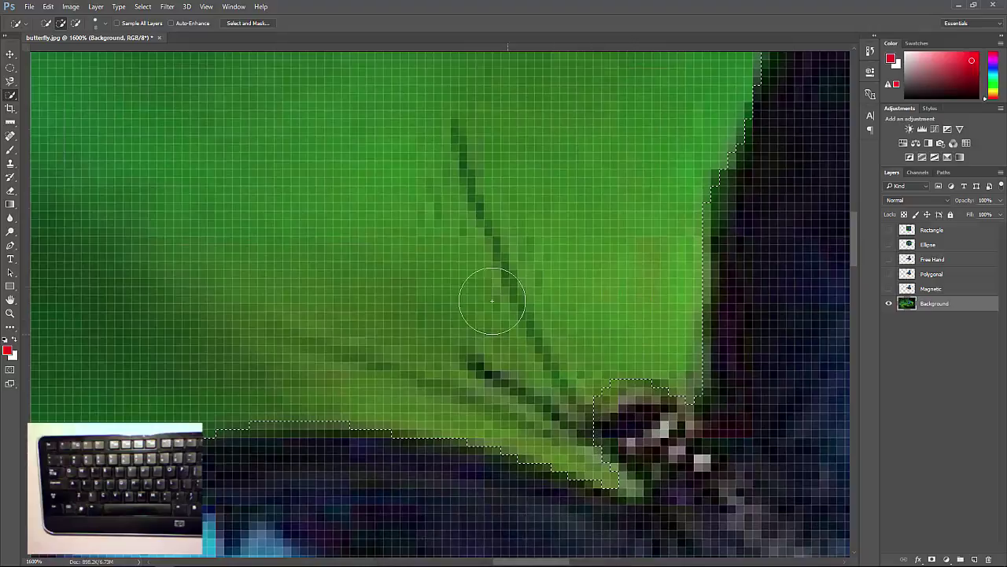
key("bracketleft")
key("bracketleft")
key("bracketleft")
key("bracketleft")
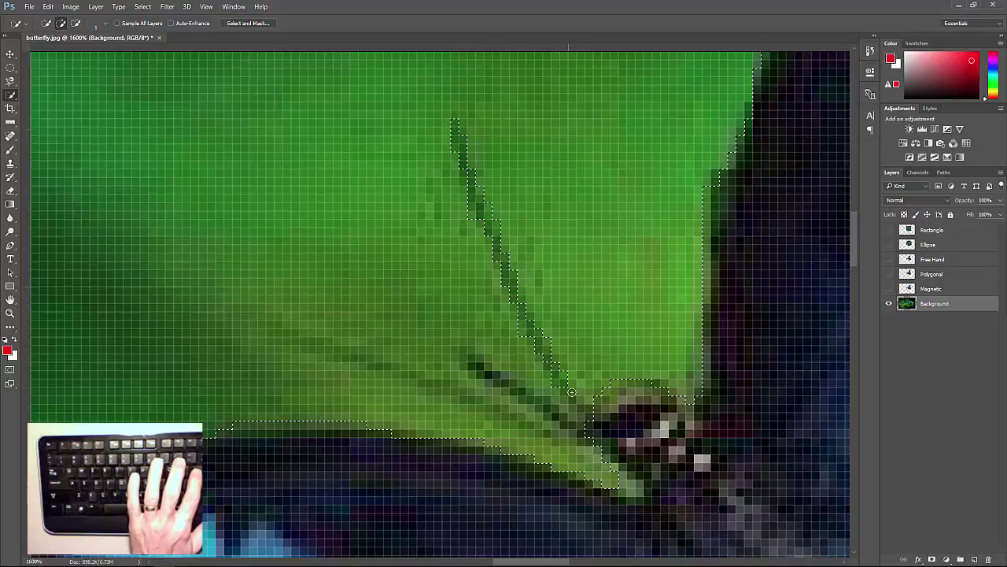
Step: Try adding the short dark feeler to the selection, undo that stroke, and trim the spill at the upright antenna's base
mouse_move(596, 424)
left_mouse_down()
mouse_move(579, 431)
mouse_move(471, 361)
left_mouse_up()
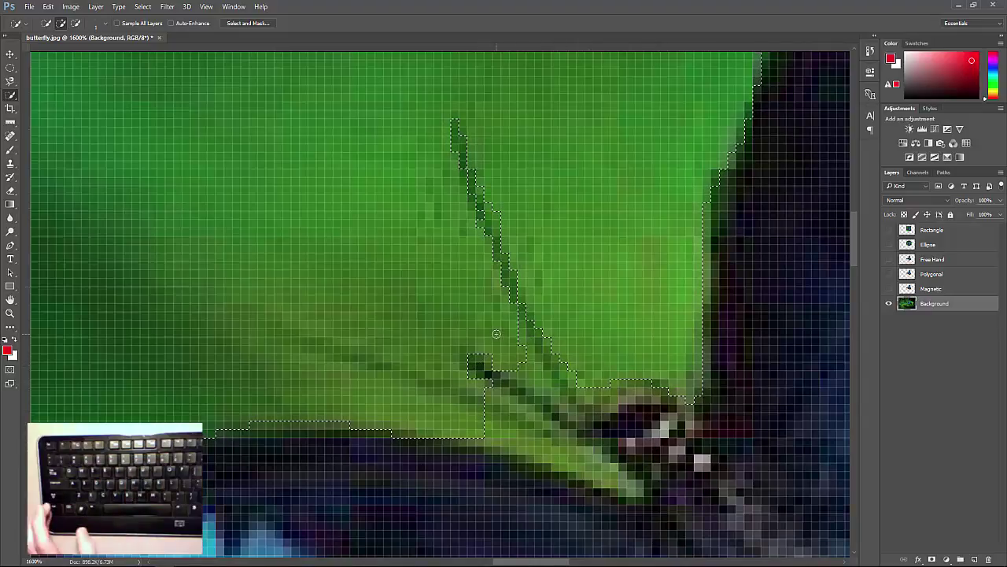
key("ctrl+z")
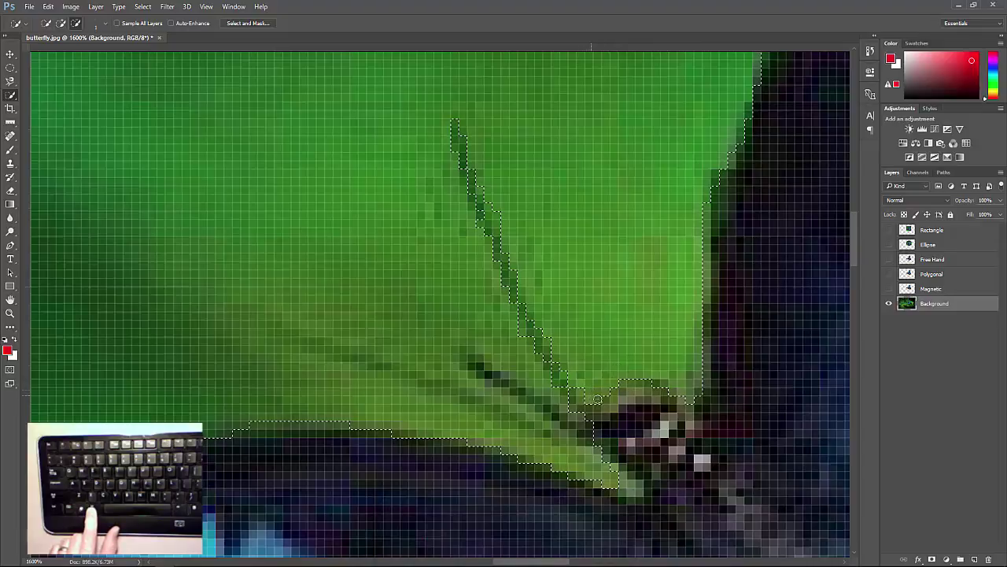
key("alt")
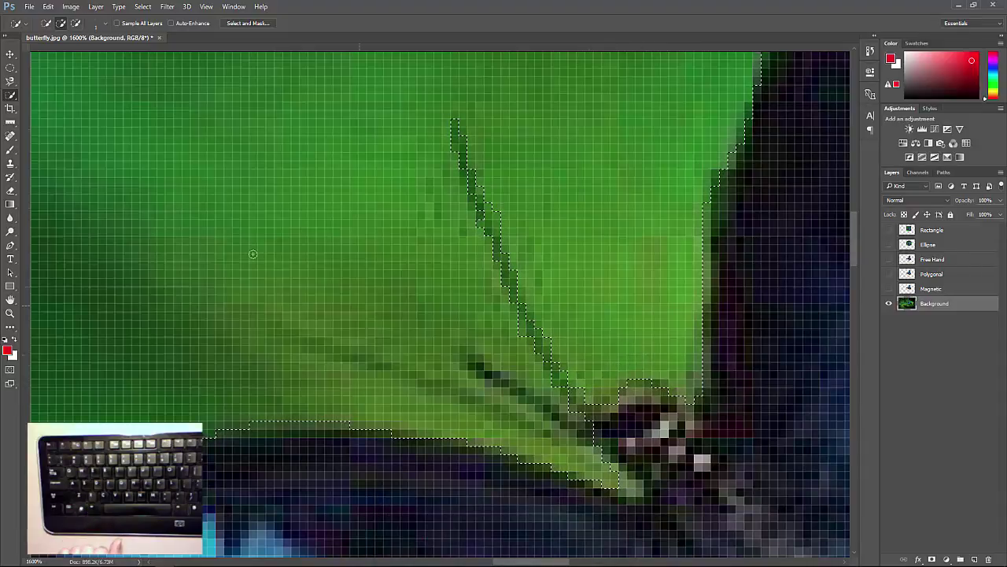
Step: Add the short feeler and the long low antenna to the existing selection by outlining them with the Polygonal Lasso tool
left_click(10, 82)
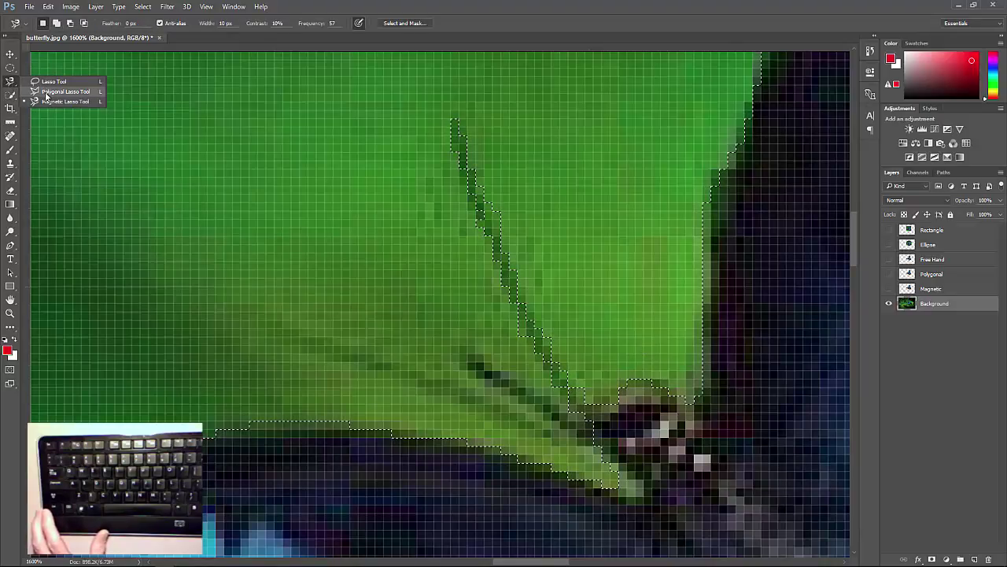
left_click(47, 92)
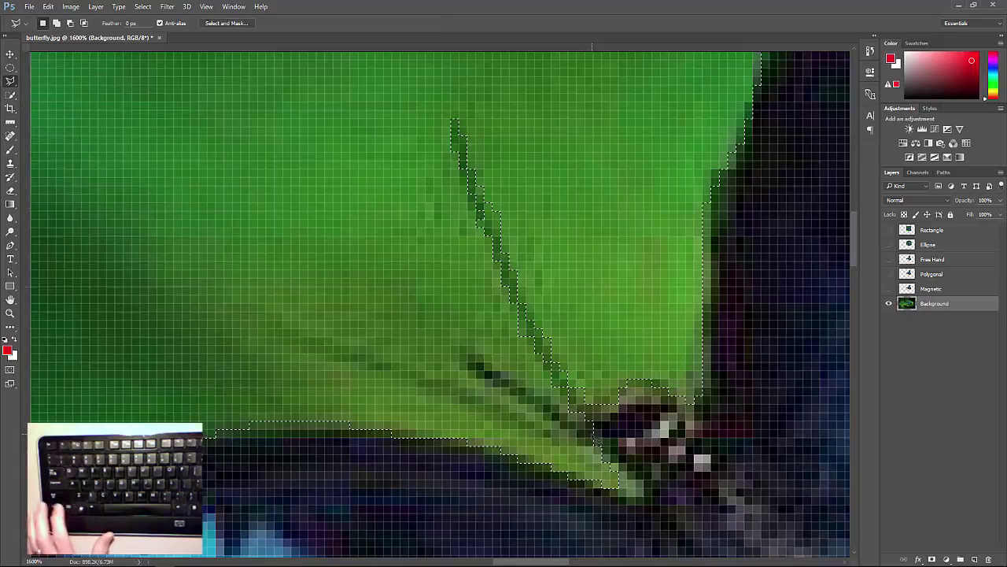
key("shift")
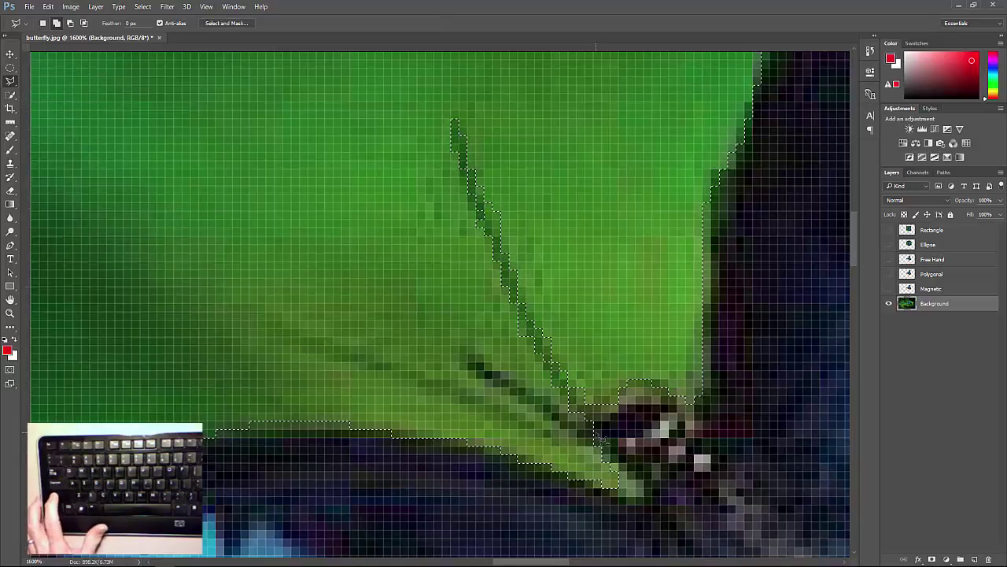
left_click(463, 347)
left_click(466, 357)
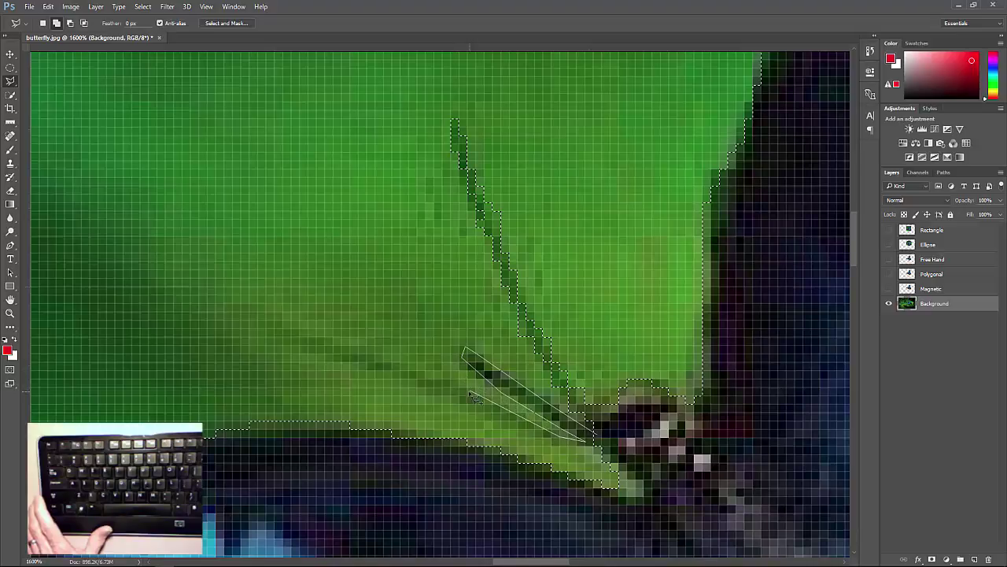
left_click(436, 382)
left_click(389, 360)
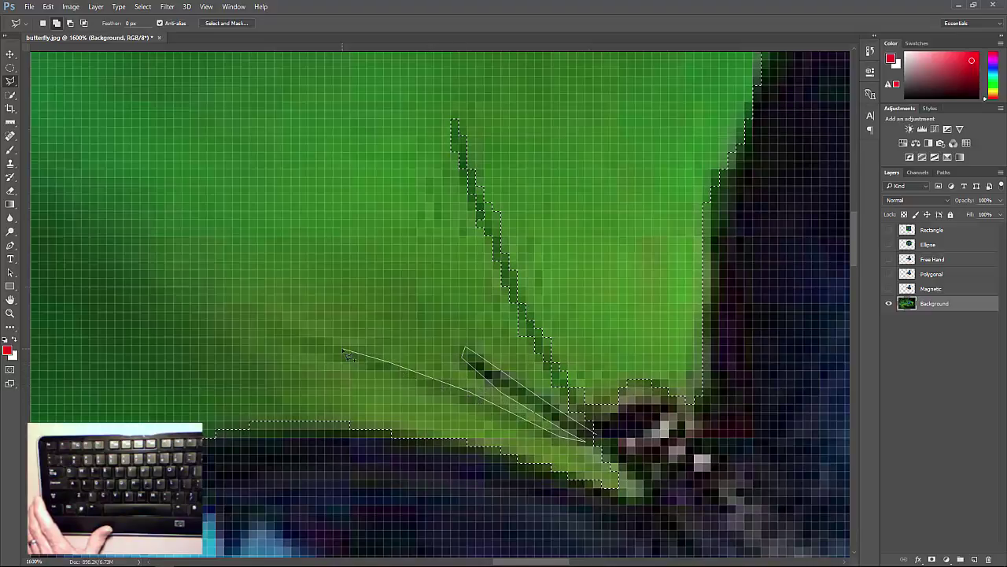
left_click(342, 348)
left_click(270, 316)
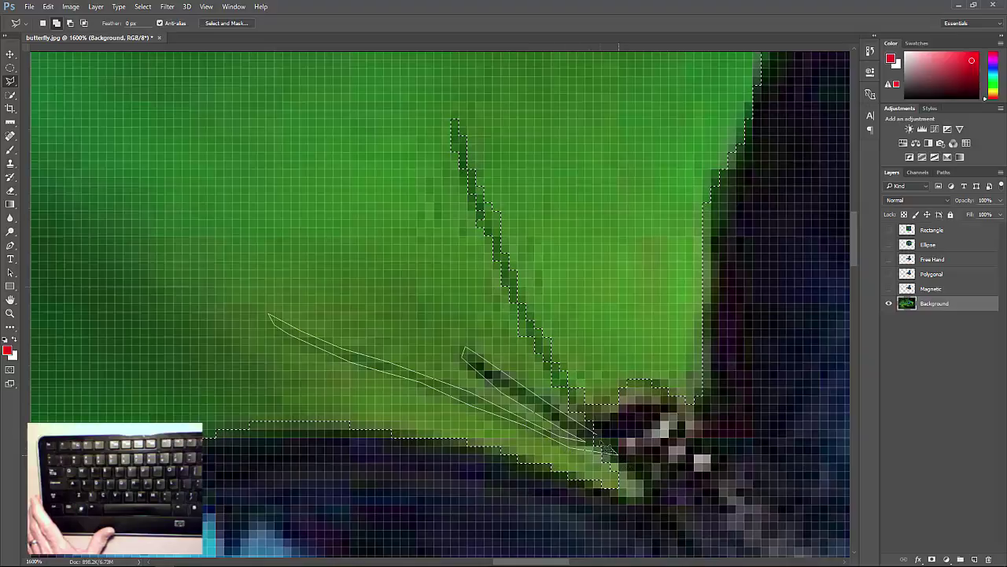
left_click(613, 443)
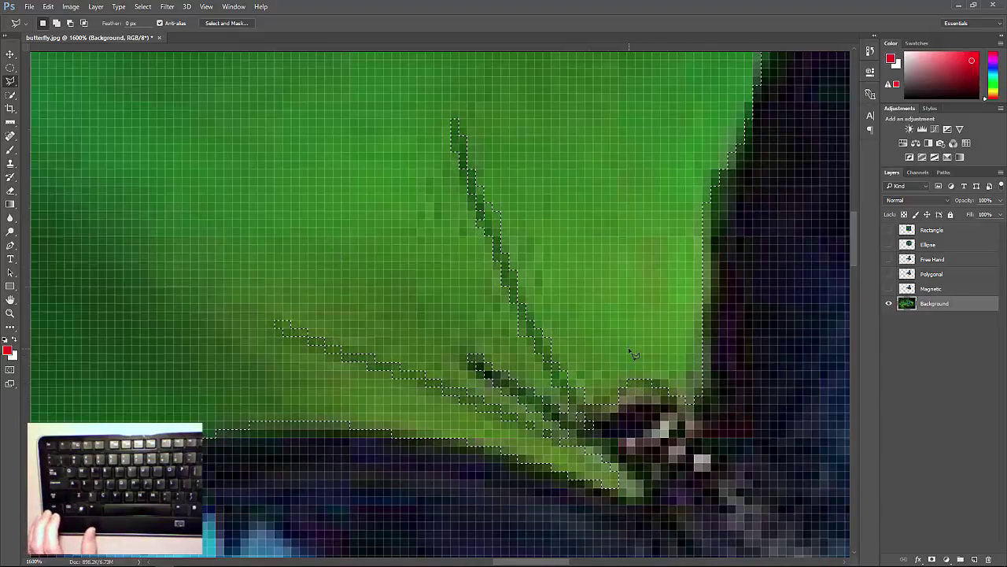
Step: Refine the whole butterfly selection in Select and Mask by raising Smooth slightly, and apply it
key("ctrl+minus")
key("ctrl+minus")
key("ctrl+minus")
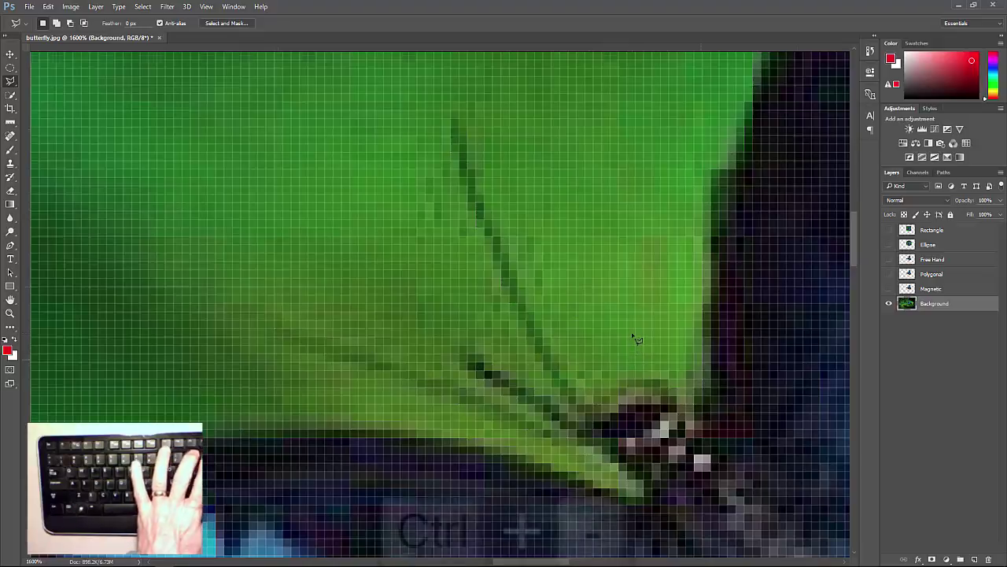
key("ctrl+minus")
key("ctrl+minus")
key("ctrl+minus")
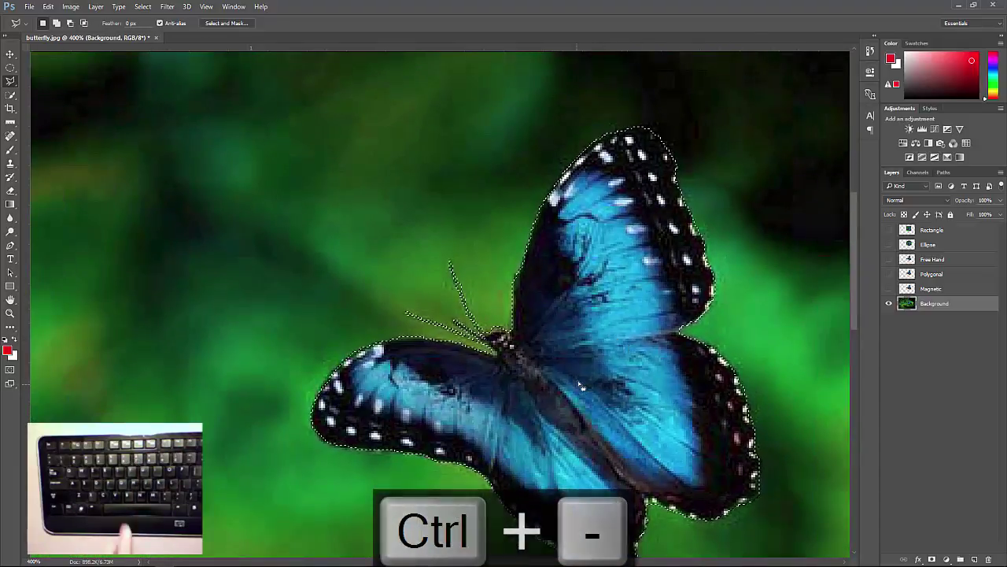
key("space")
left_click_drag(557, 381, 494, 290)
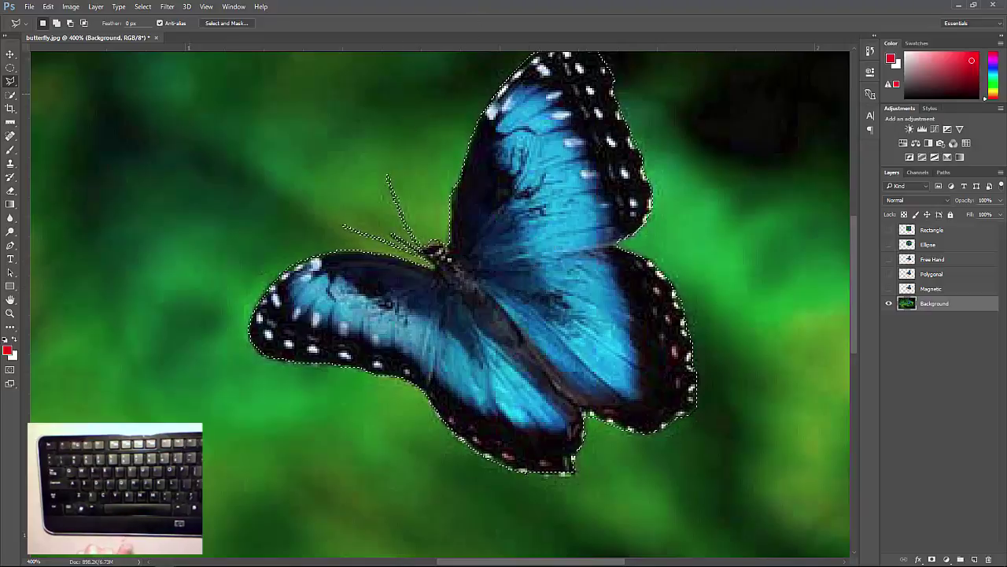
left_click(230, 24)
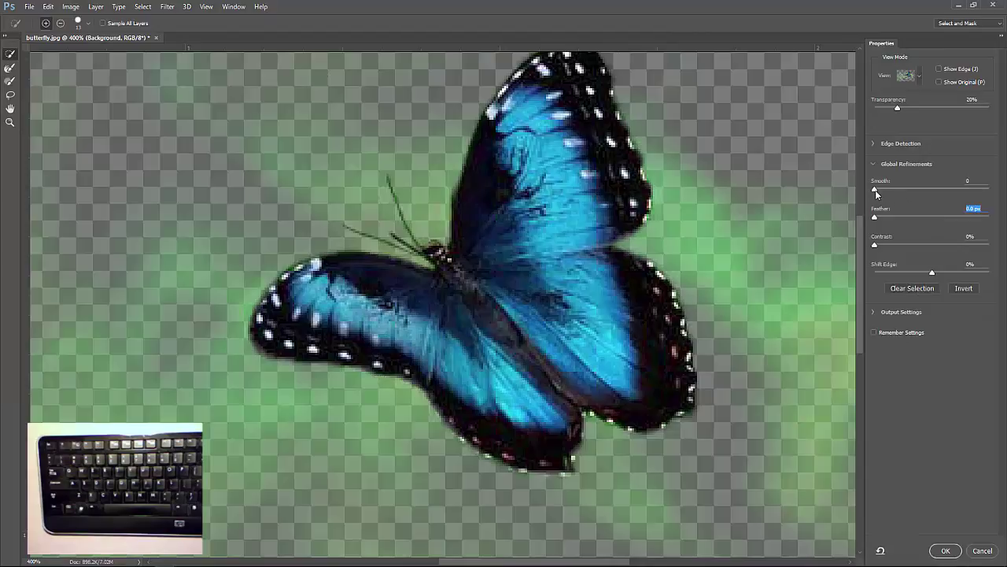
left_click_drag(875, 192, 880, 191)
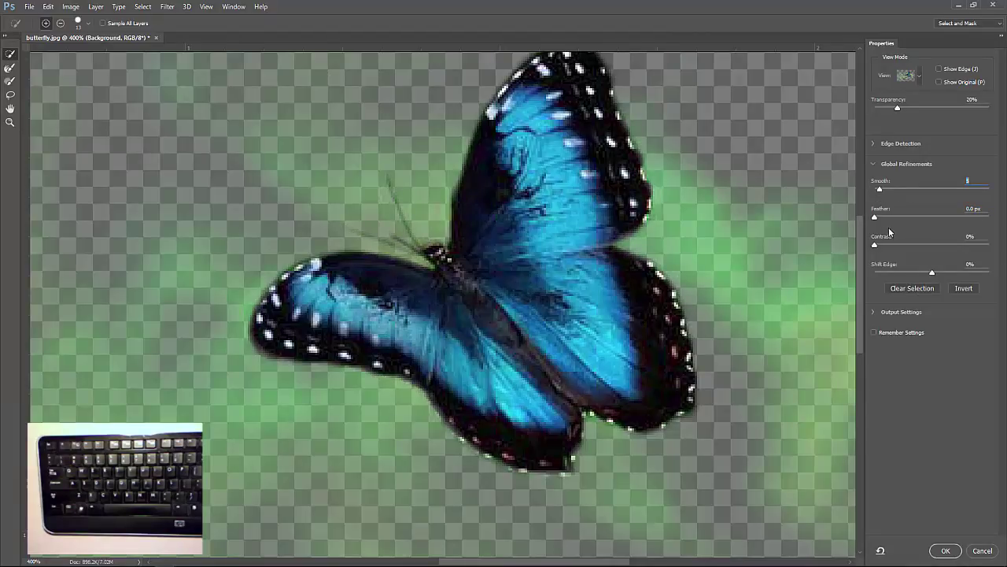
left_click(947, 551)
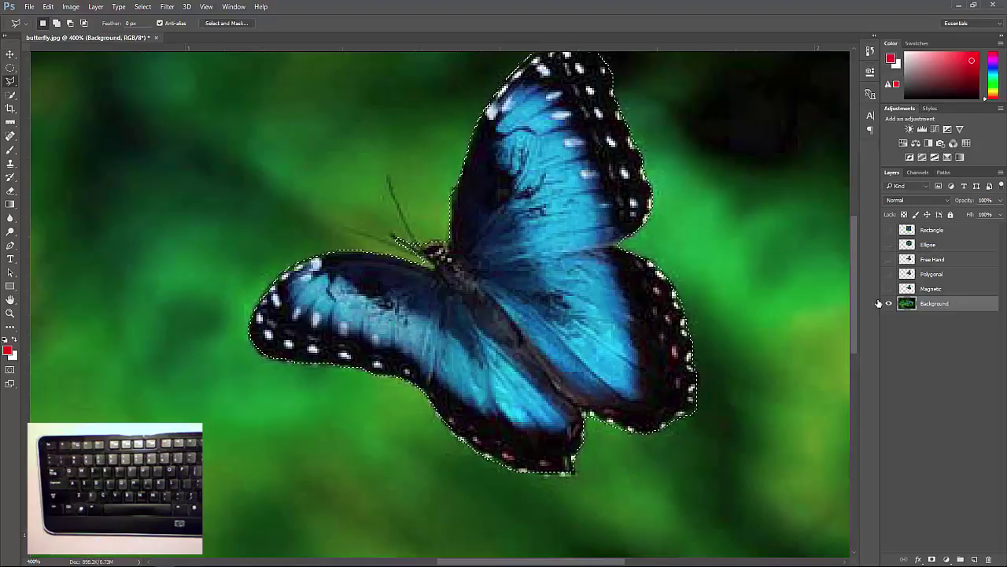
Step: Copy the selected butterfly onto a new layer and check the cutout with the Background layer temporarily hidden
key("ctrl+c")
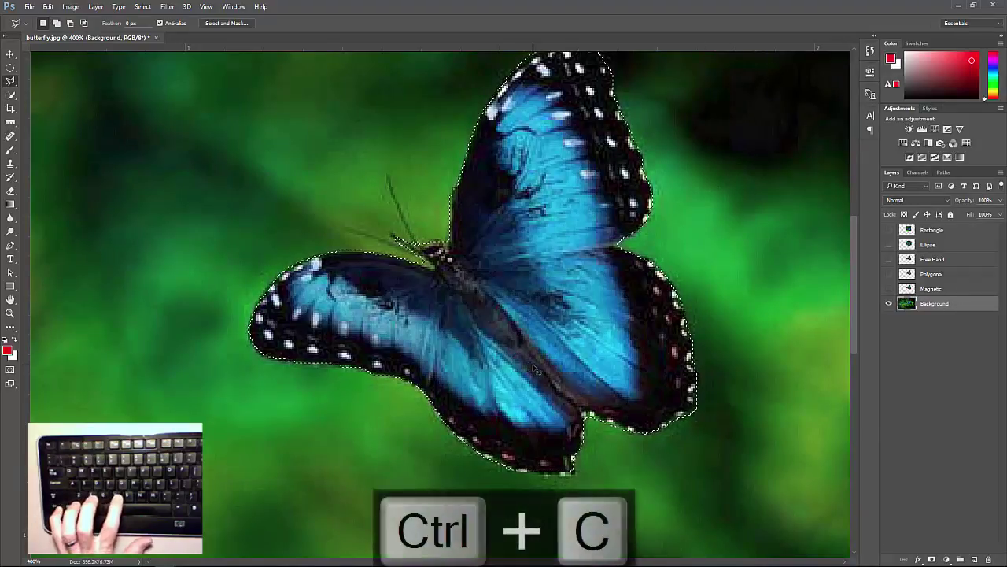
key("ctrl+v")
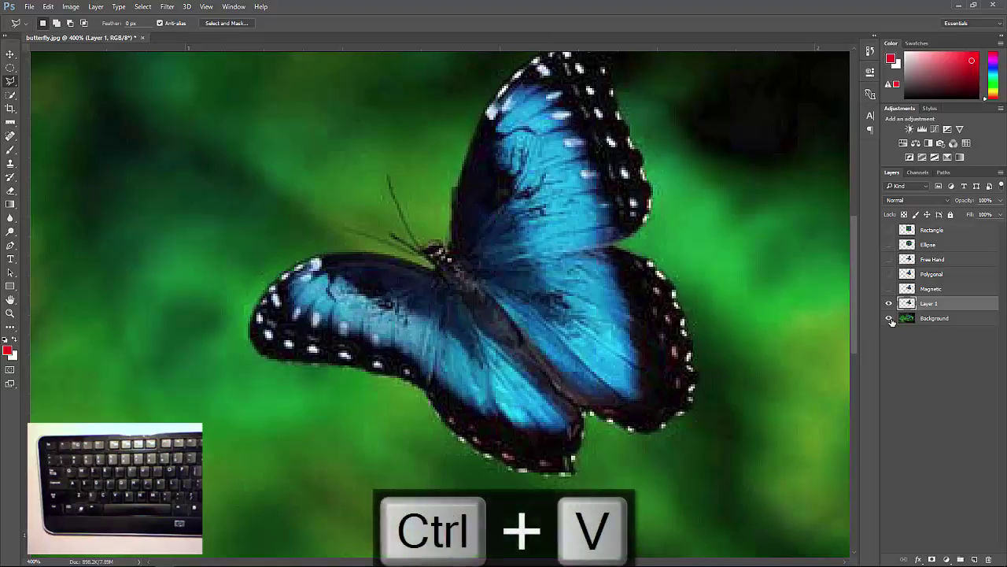
left_click(889, 318)
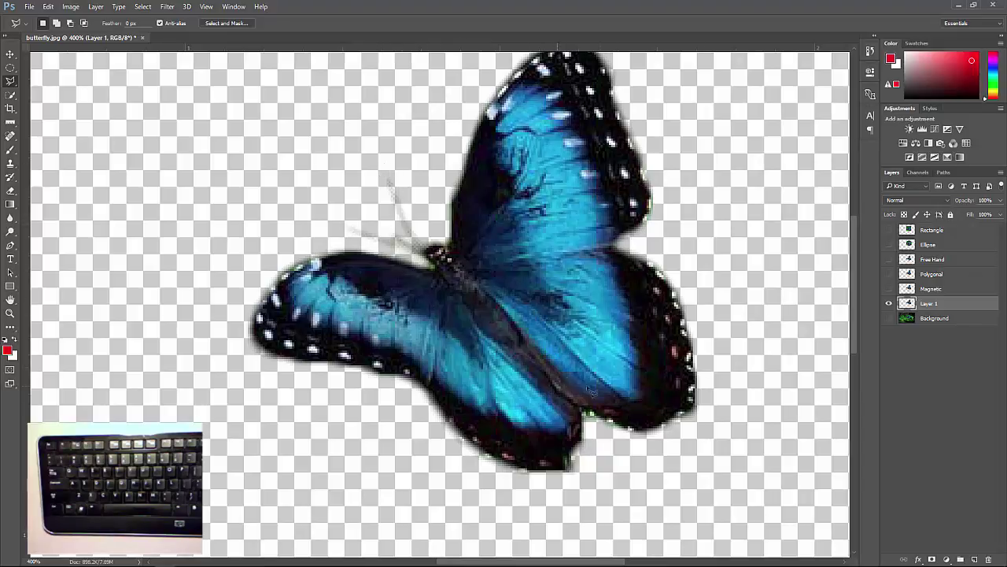
left_click(889, 318)
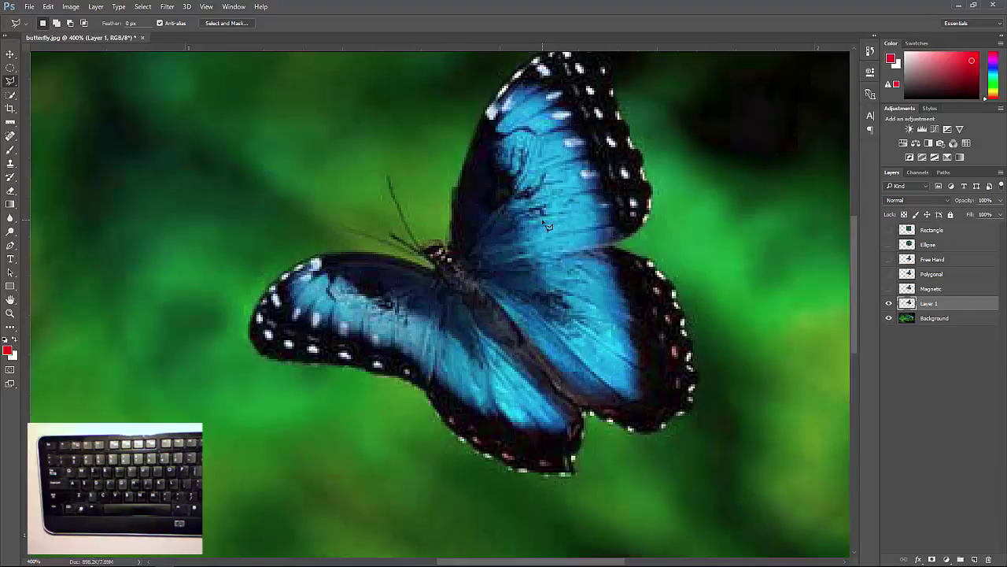
Step: Switch back to the Quick Selection tool
left_click(13, 98)
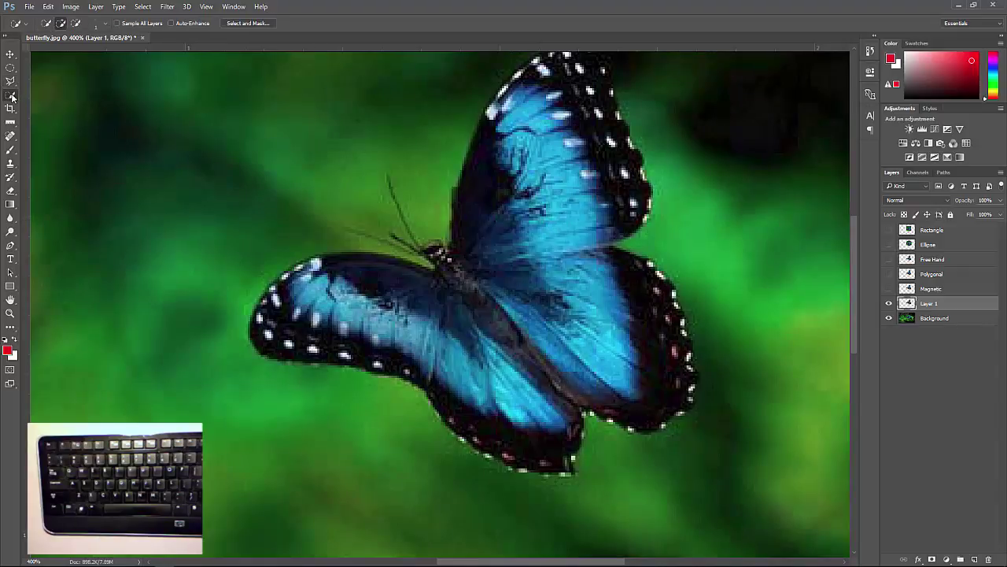
right_click(13, 98)
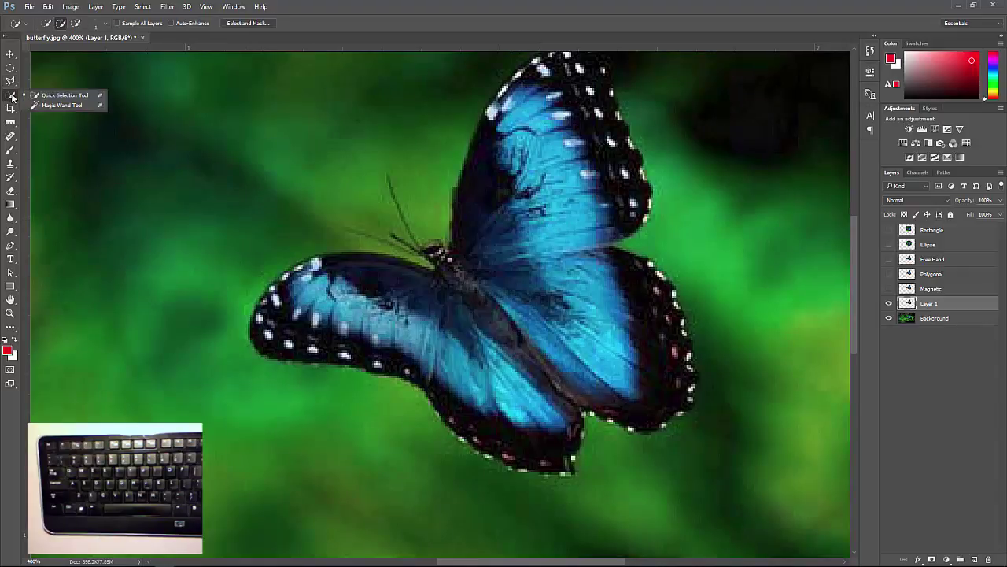
left_click(59, 96)
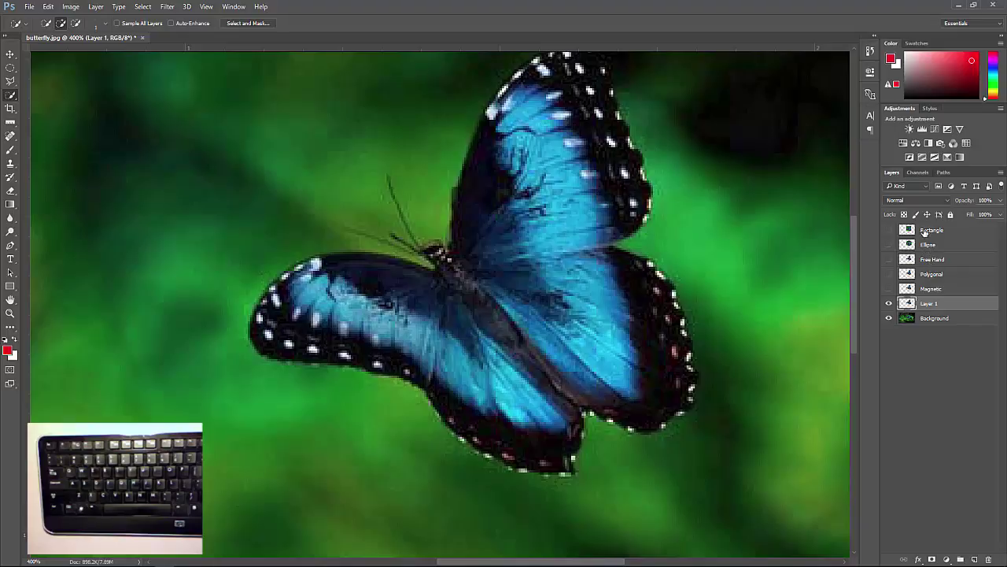
Step: Rename the pasted butterfly layer as "Quick Select" and leave no layer selected
double_click(930, 303)
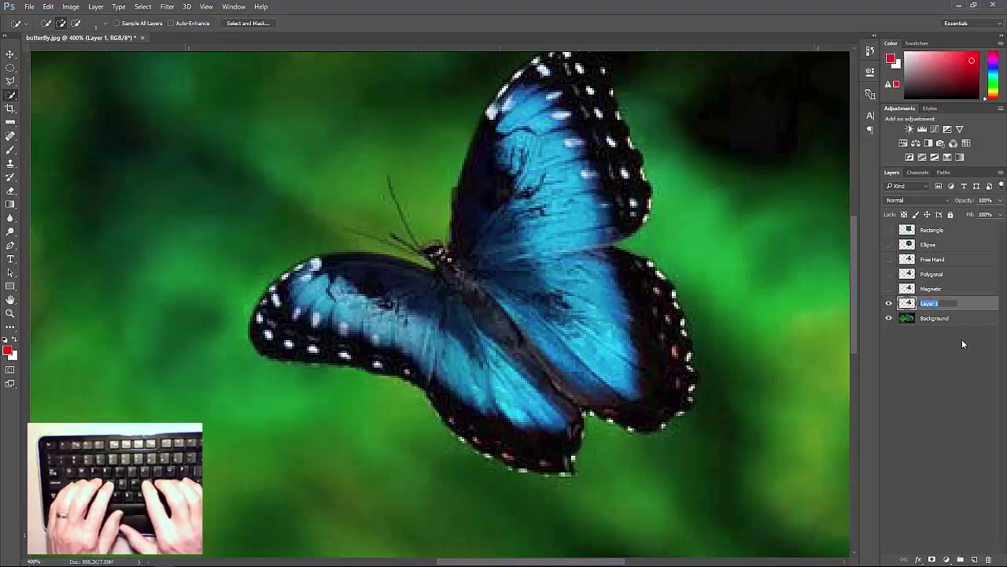
type("Quick")
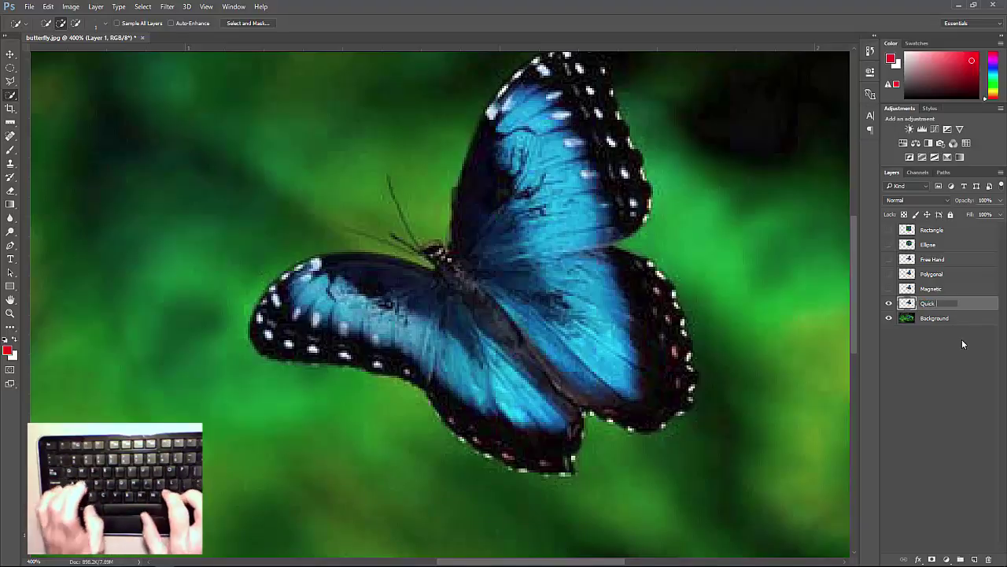
type(" Sele")
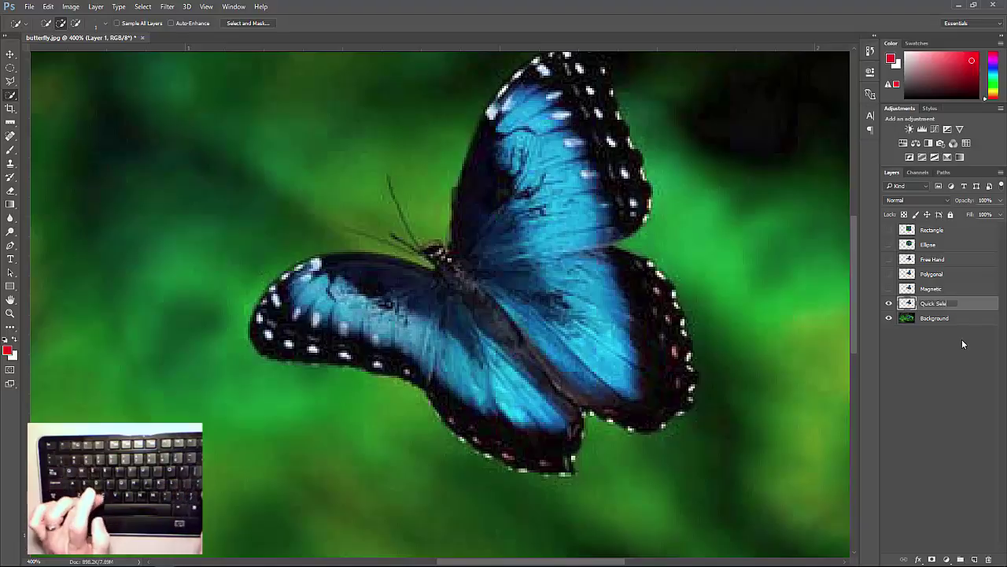
type("ct")
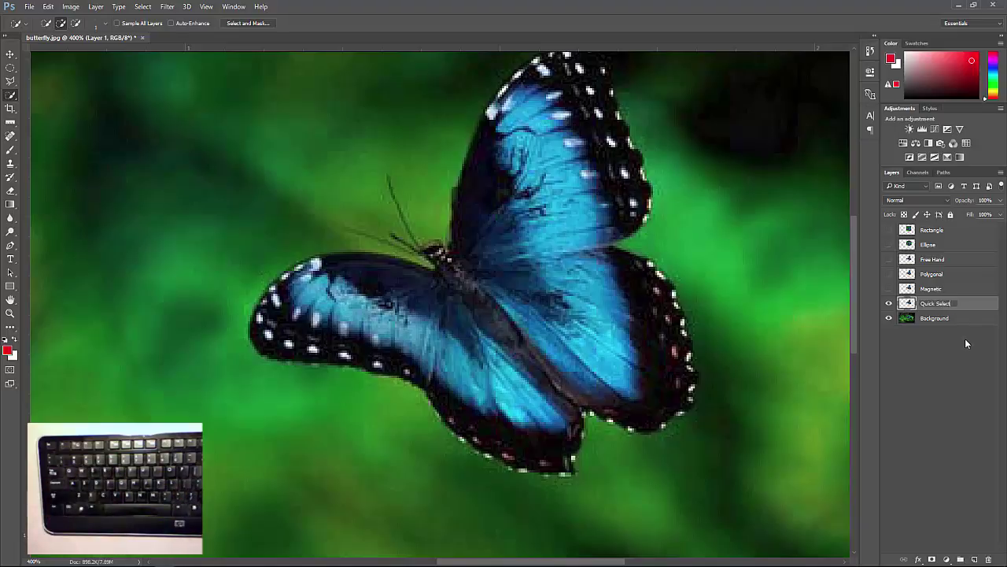
left_click(967, 340)
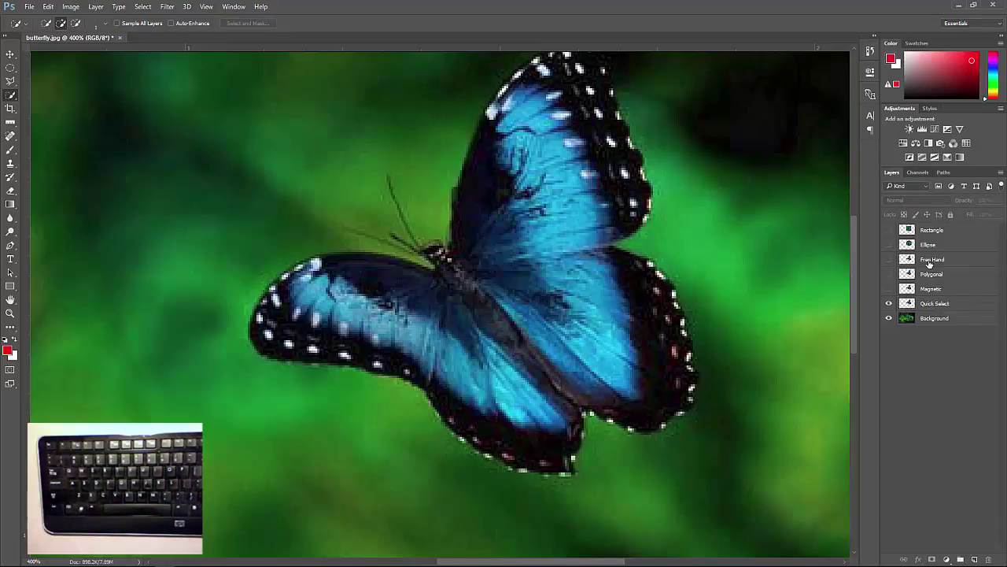